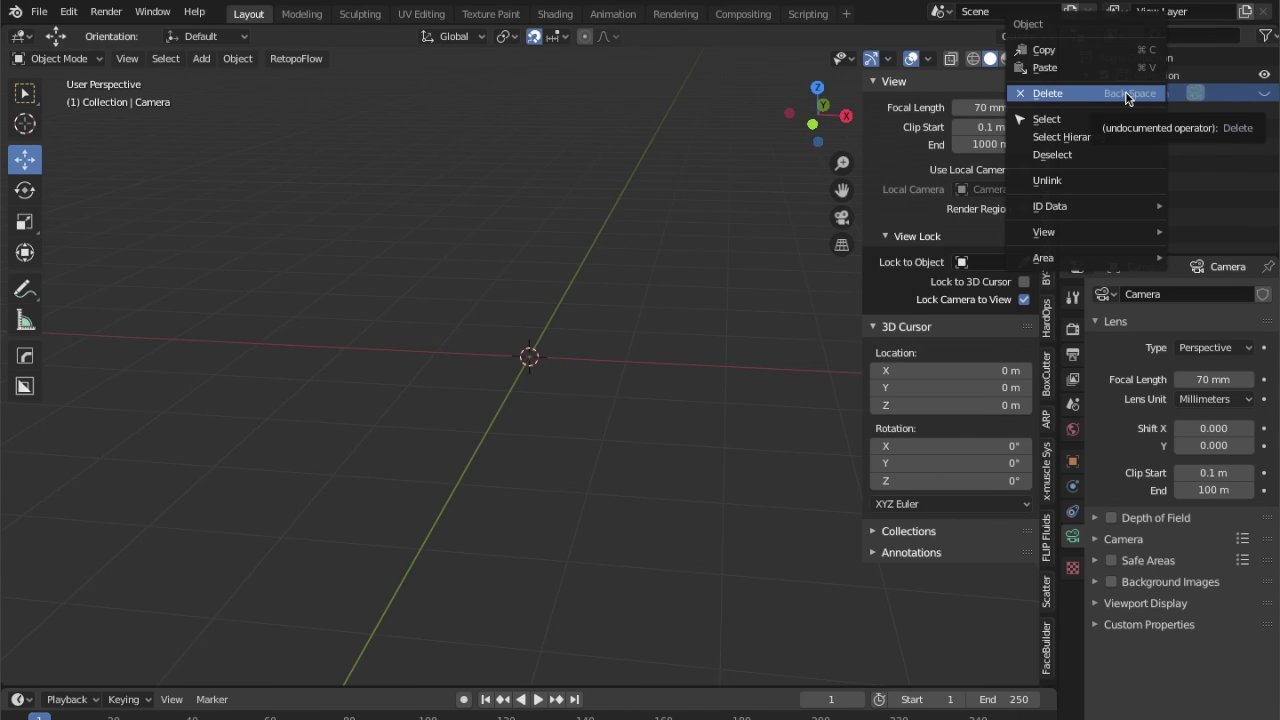
Delete the default Camera and show the FaceBuilder panel in the sidebar
{"action": "left_click", "coordinate": [1107, 95]}
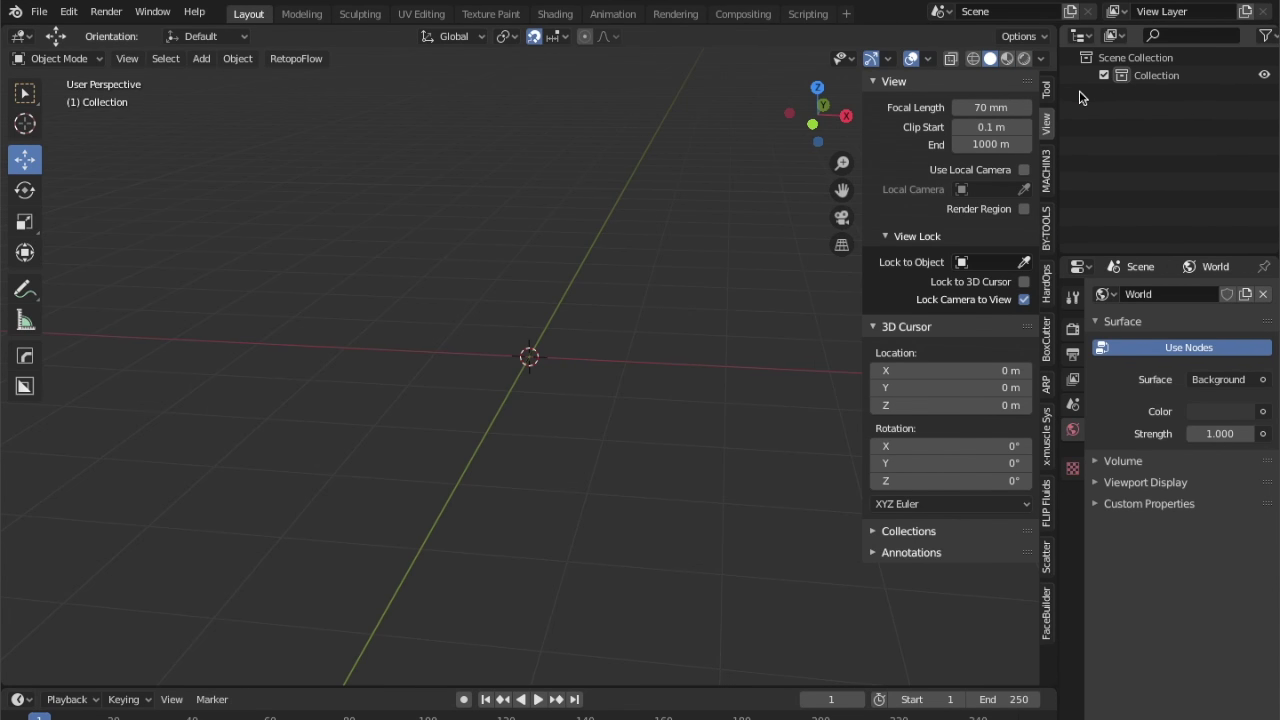
{"action": "left_click", "coordinate": [1046, 612]}
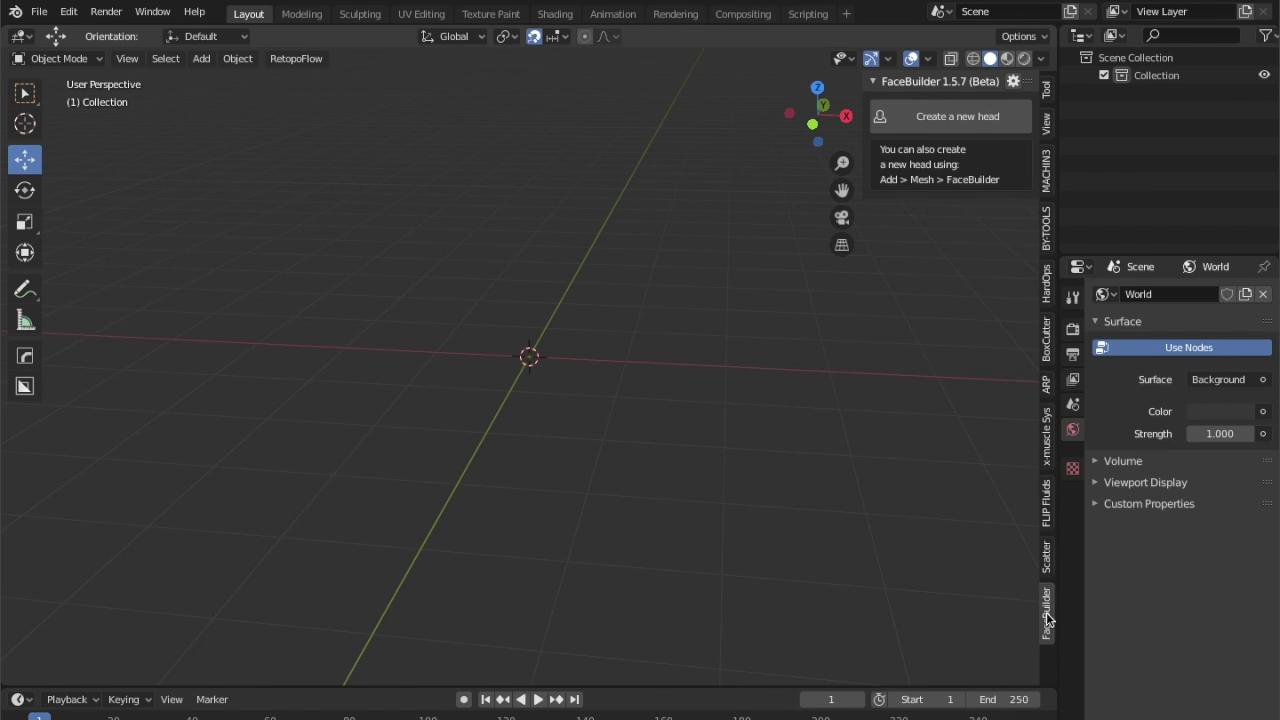
Create a new FaceBuilder head, zoom in, and view it in wireframe shading
{"action": "left_click", "coordinate": [950, 117]}
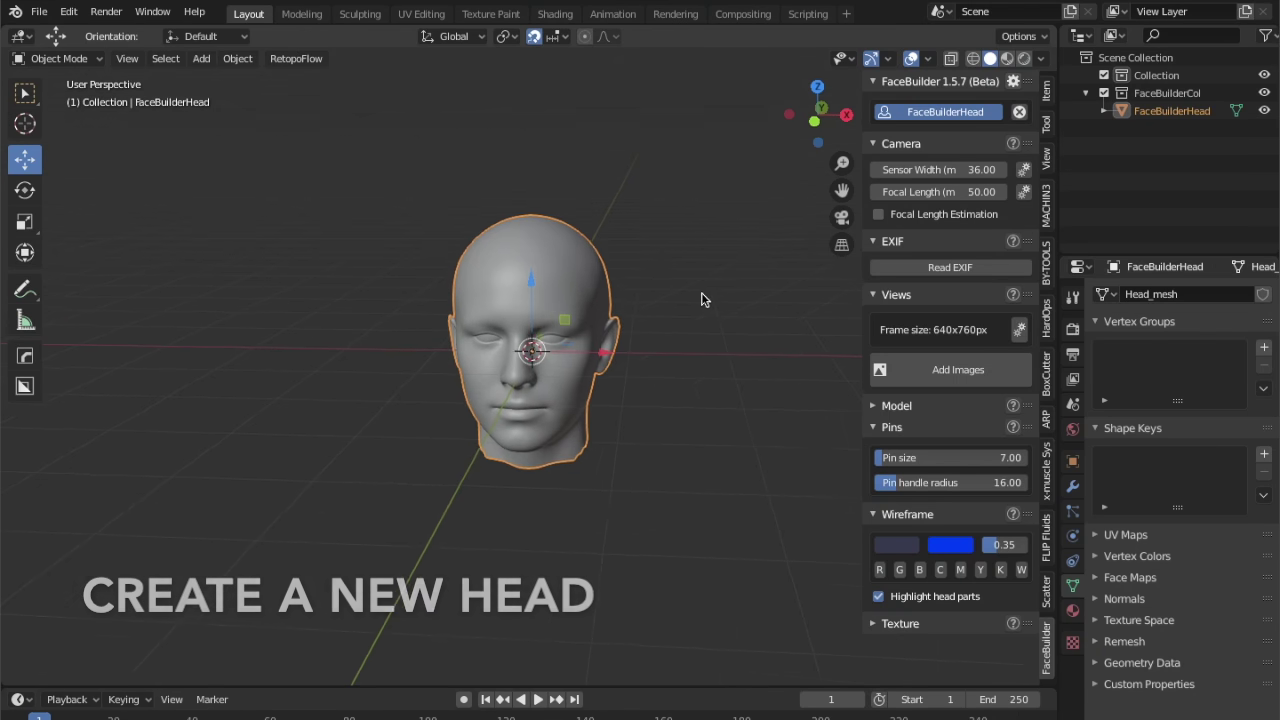
{"action": "scroll", "coordinate": [694, 293], "scroll_direction": "up", "scroll_amount": 3}
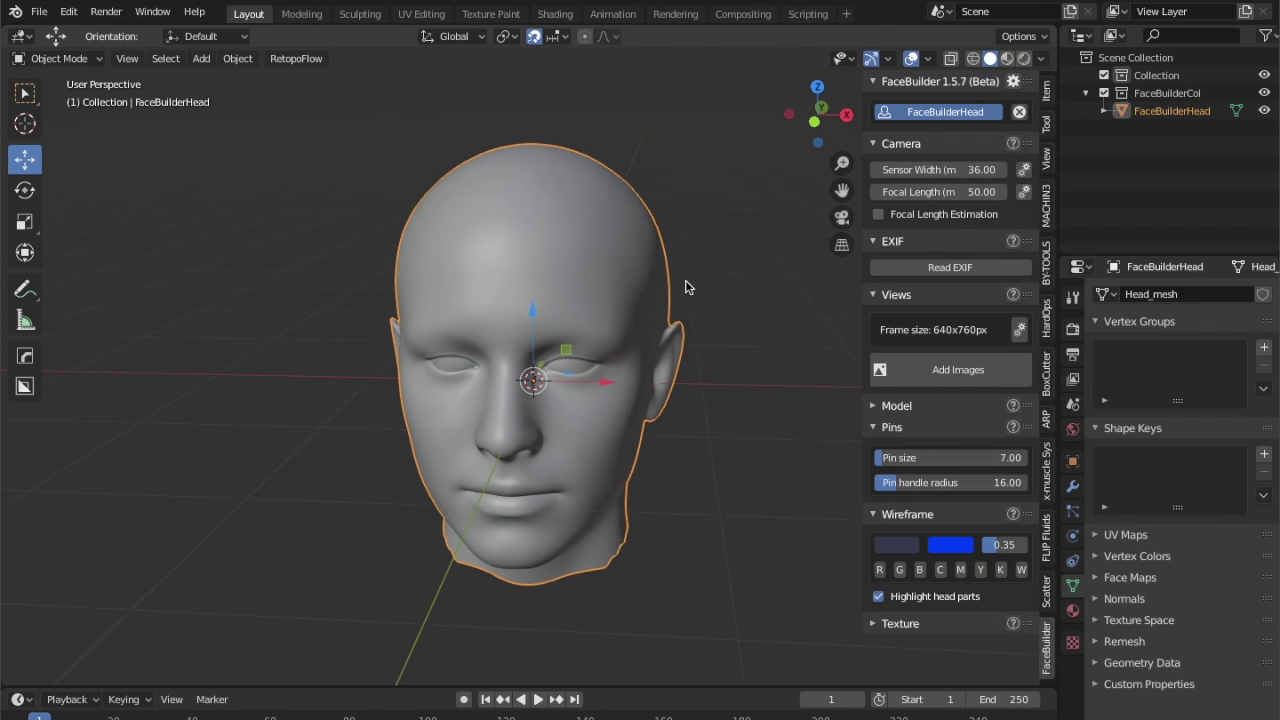
{"action": "scroll", "coordinate": [690, 280], "scroll_direction": "up", "scroll_amount": 2}
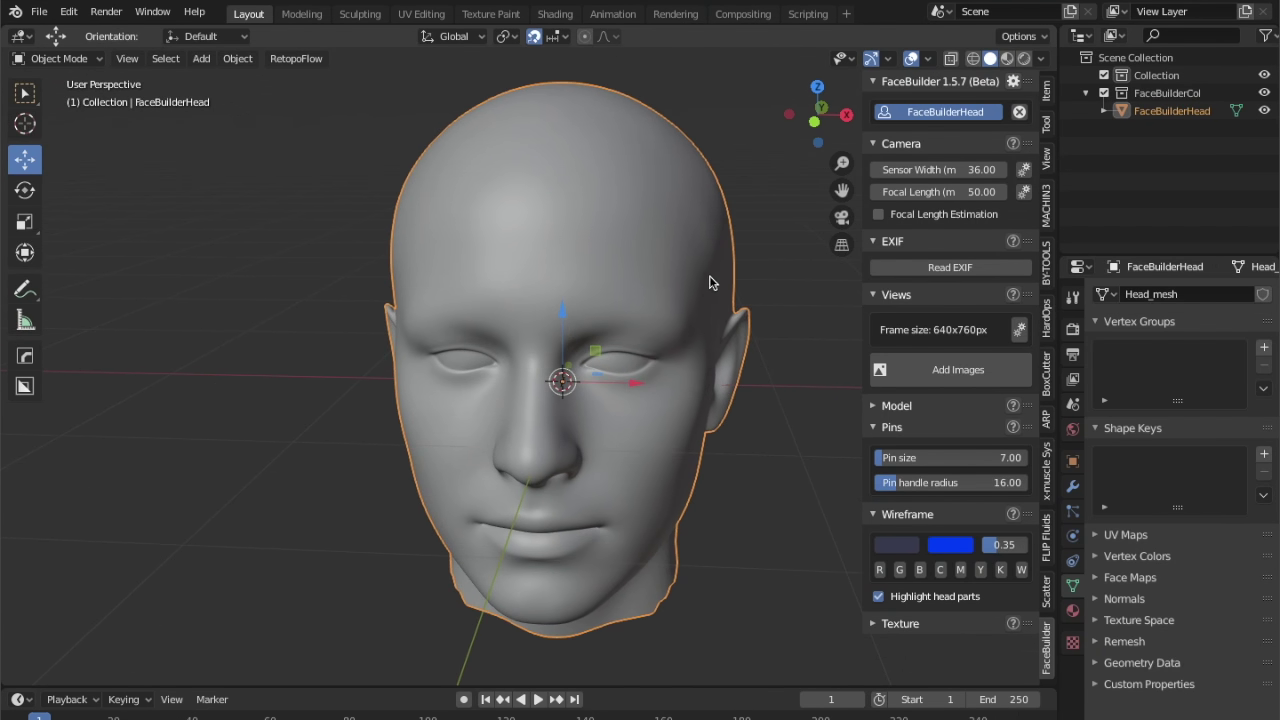
{"action": "key", "text": "z"}
{"action": "left_click", "coordinate": [603, 290]}
{"action": "mouse_move", "coordinate": [603, 290]}
{"action": "middle_mouse_down"}
{"action": "mouse_move", "coordinate": [685, 306]}
{"action": "mouse_move", "coordinate": [612, 300]}
{"action": "mouse_move", "coordinate": [628, 304]}
{"action": "middle_mouse_up"}
Switch shading to Material Preview, then back to Solid, and select the Box Select tool
{"action": "key", "text": "z"}
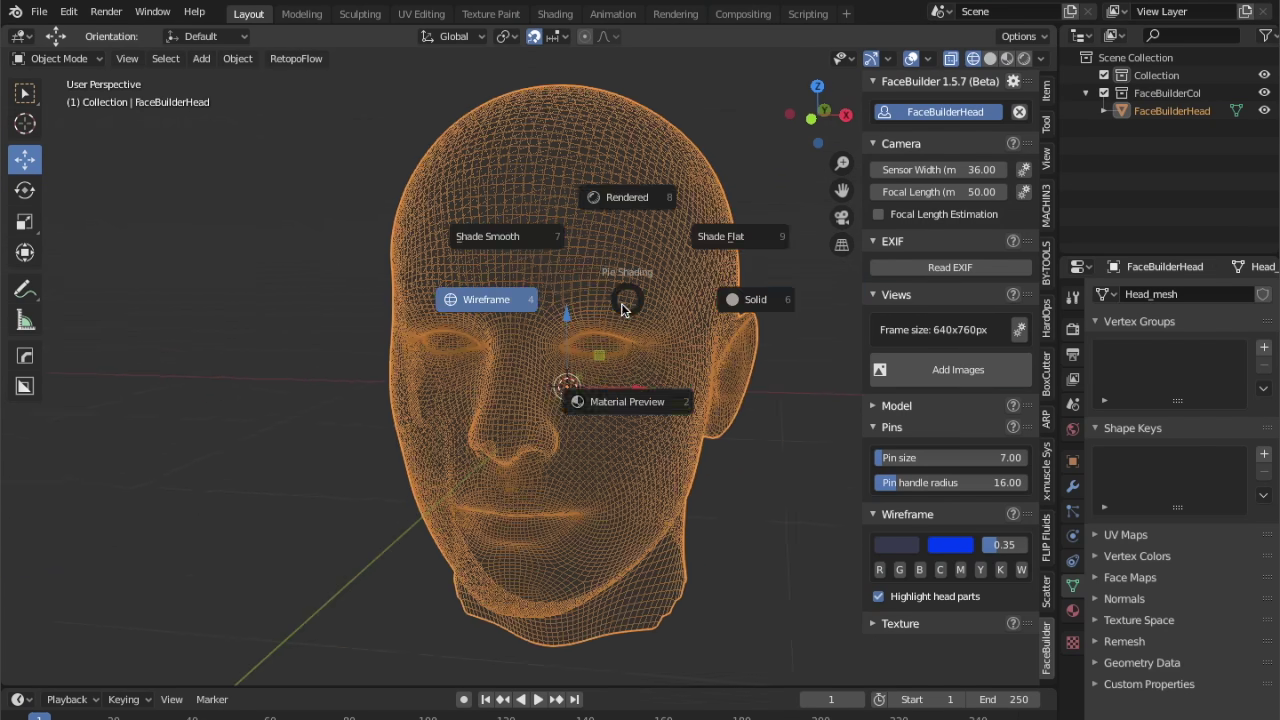
{"action": "left_click", "coordinate": [607, 393]}
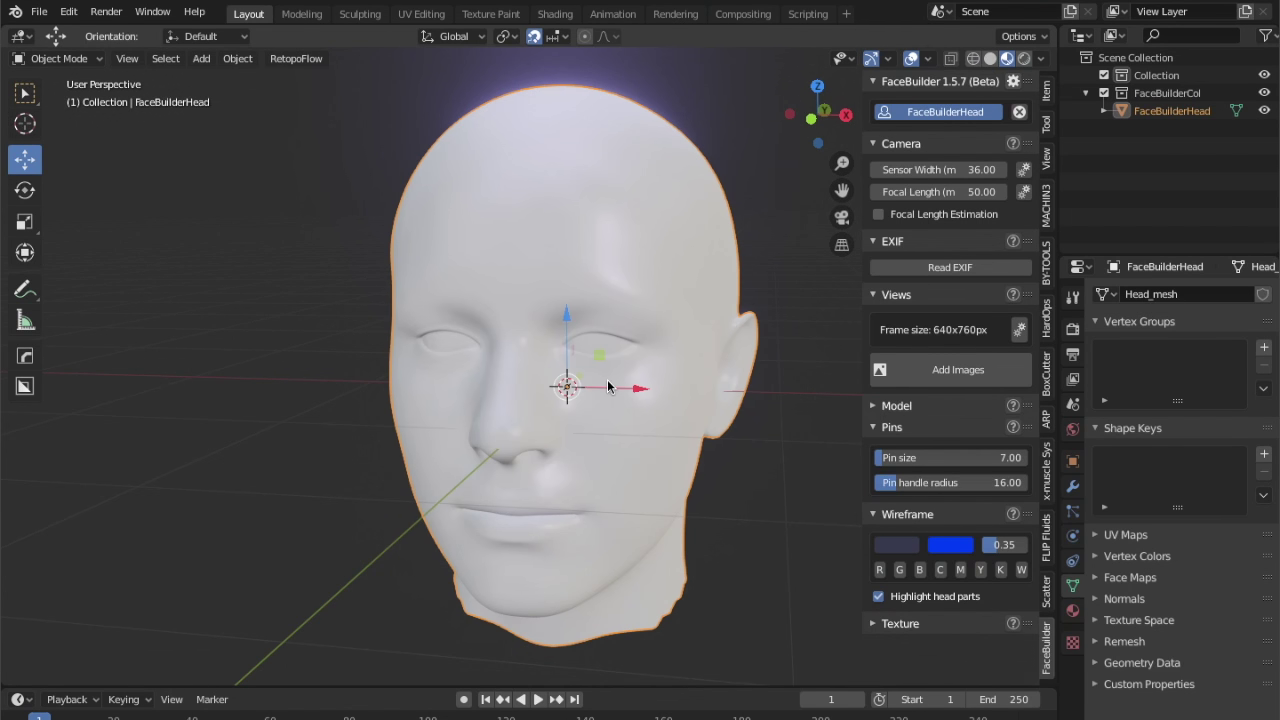
{"action": "key", "text": "z"}
{"action": "left_click", "coordinate": [717, 380]}
{"action": "mouse_move", "coordinate": [717, 380]}
{"action": "middle_mouse_down"}
{"action": "mouse_move", "coordinate": [700, 372]}
{"action": "mouse_move", "coordinate": [711, 359]}
{"action": "middle_mouse_up"}
{"action": "key", "text": "w"}
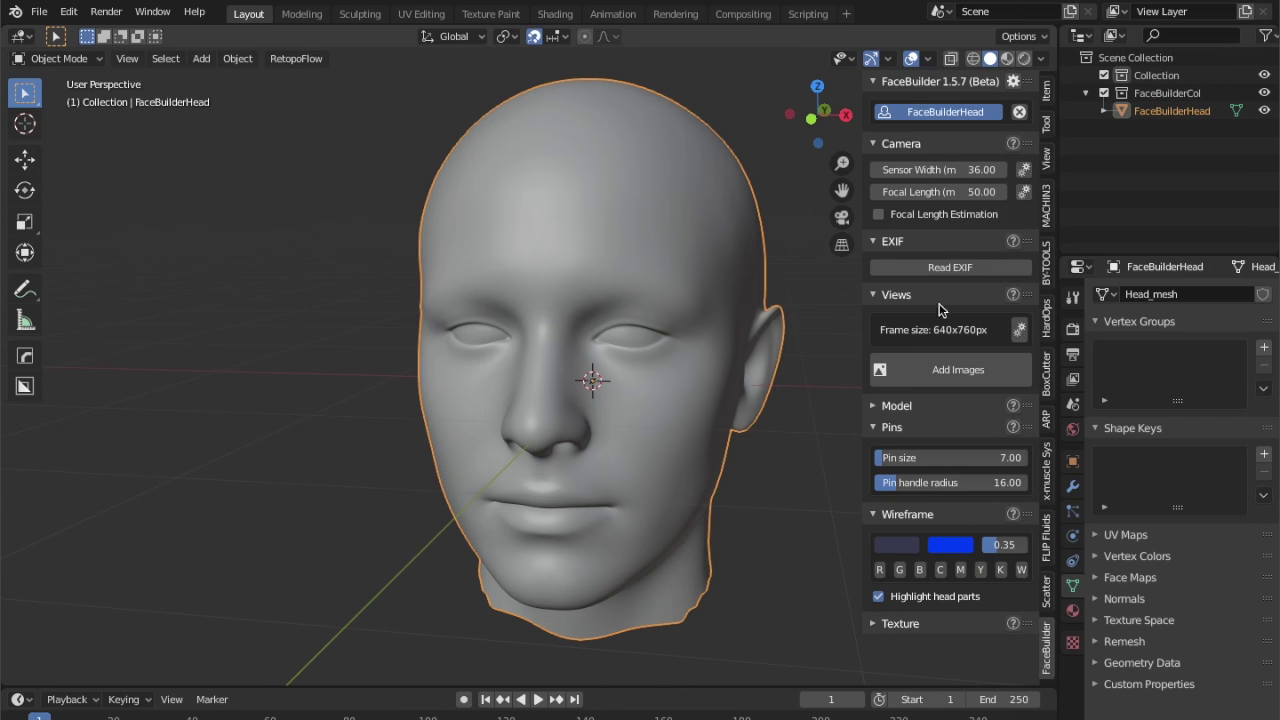
{"action": "left_click", "coordinate": [951, 369]}
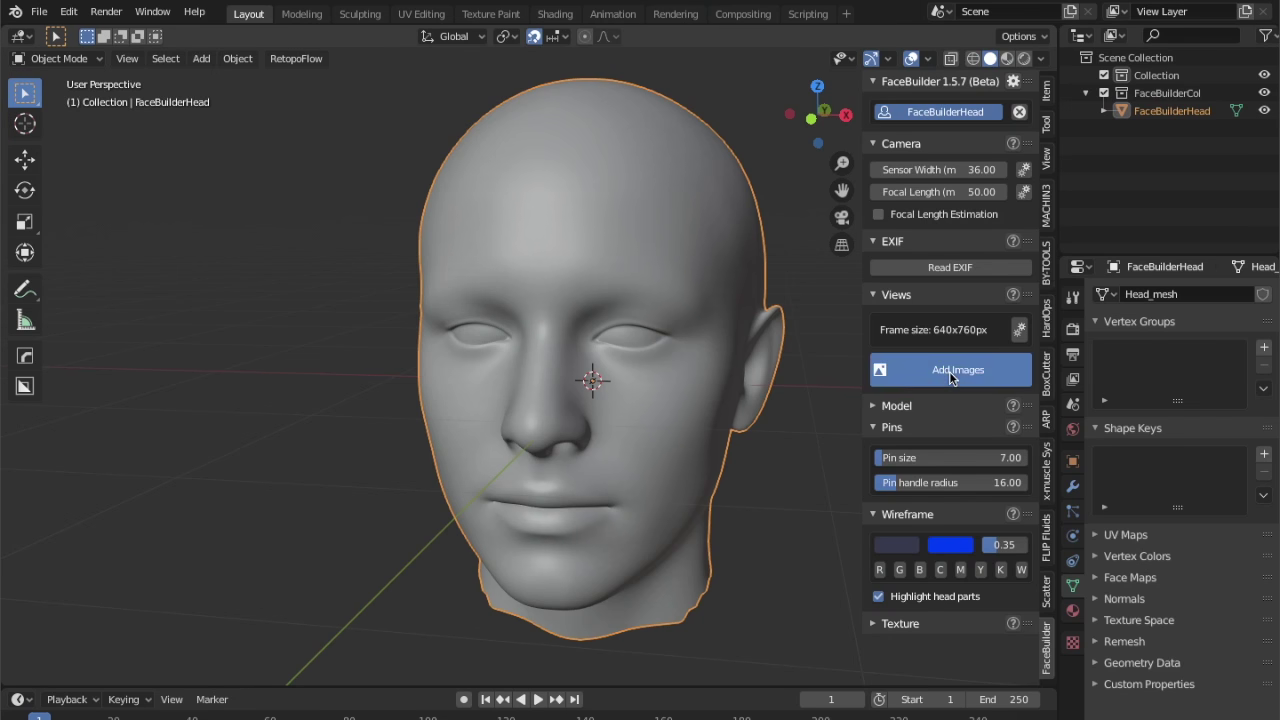
Load MzYwNDluanBn.jpg from Documents/man_reference as the head's reference view
{"action": "left_click", "coordinate": [269, 441]}
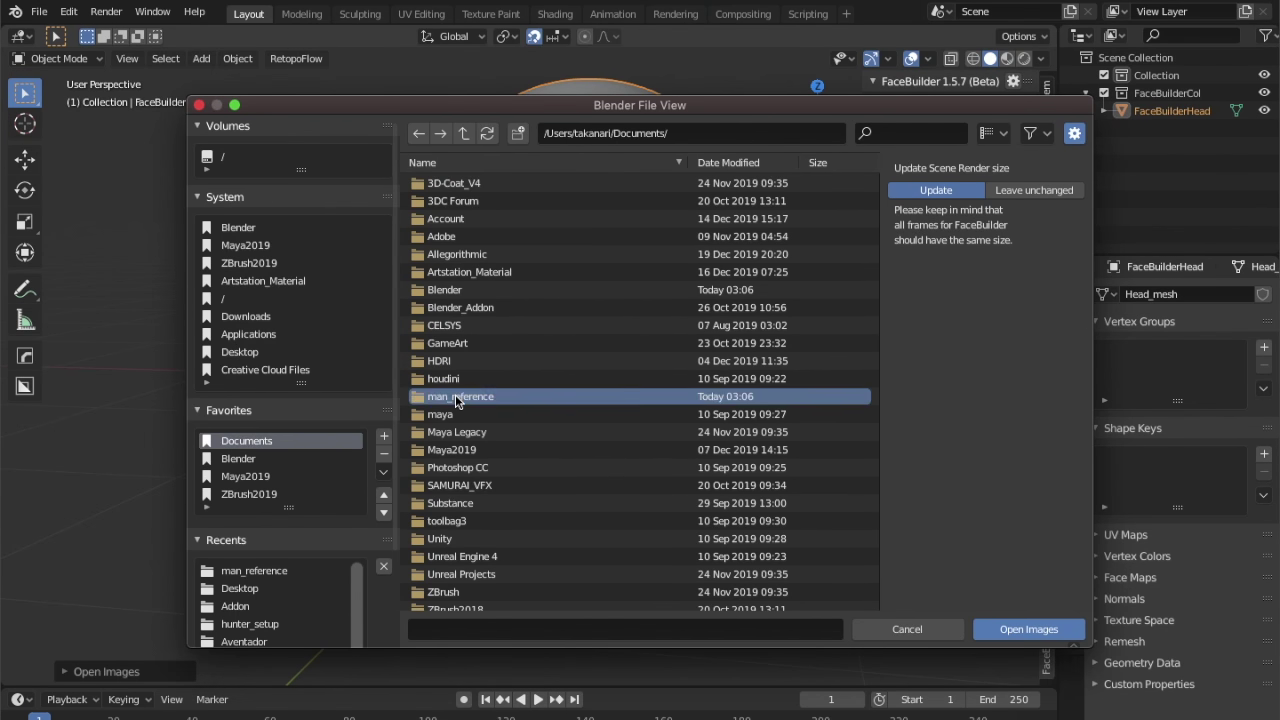
{"action": "double_click", "coordinate": [457, 398]}
{"action": "left_click", "coordinate": [482, 278]}
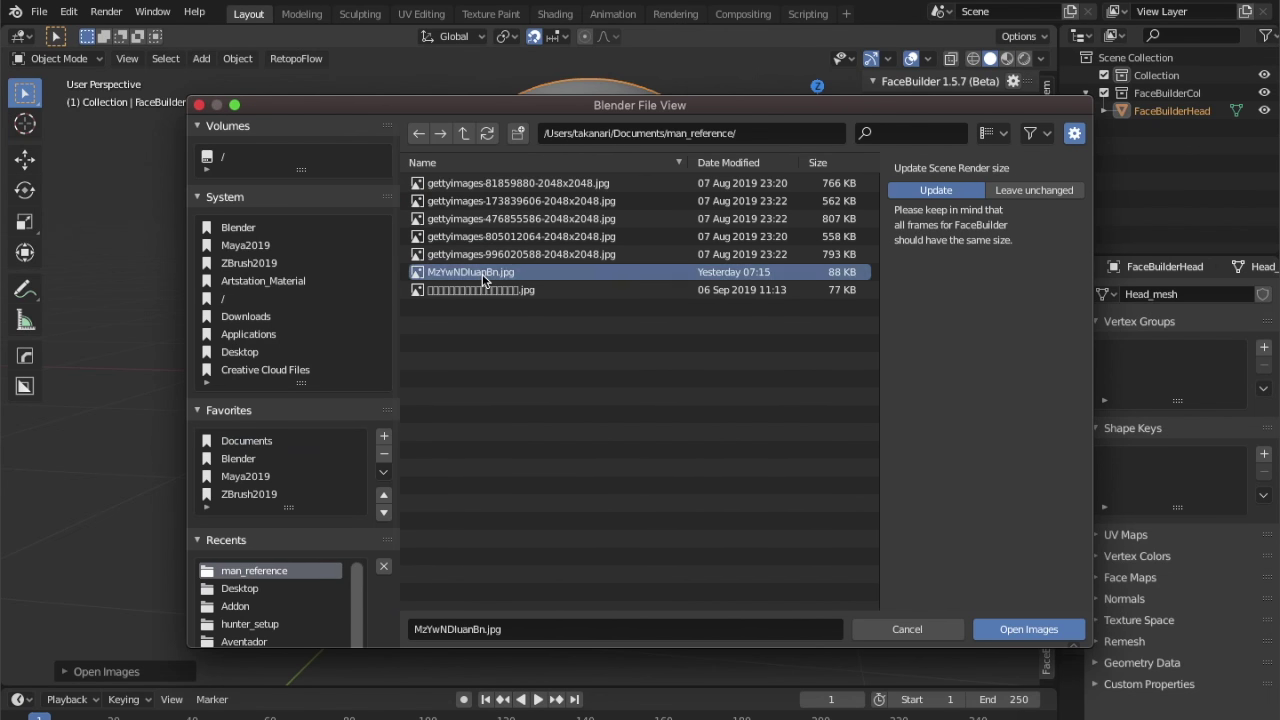
{"action": "left_click", "coordinate": [1003, 630]}
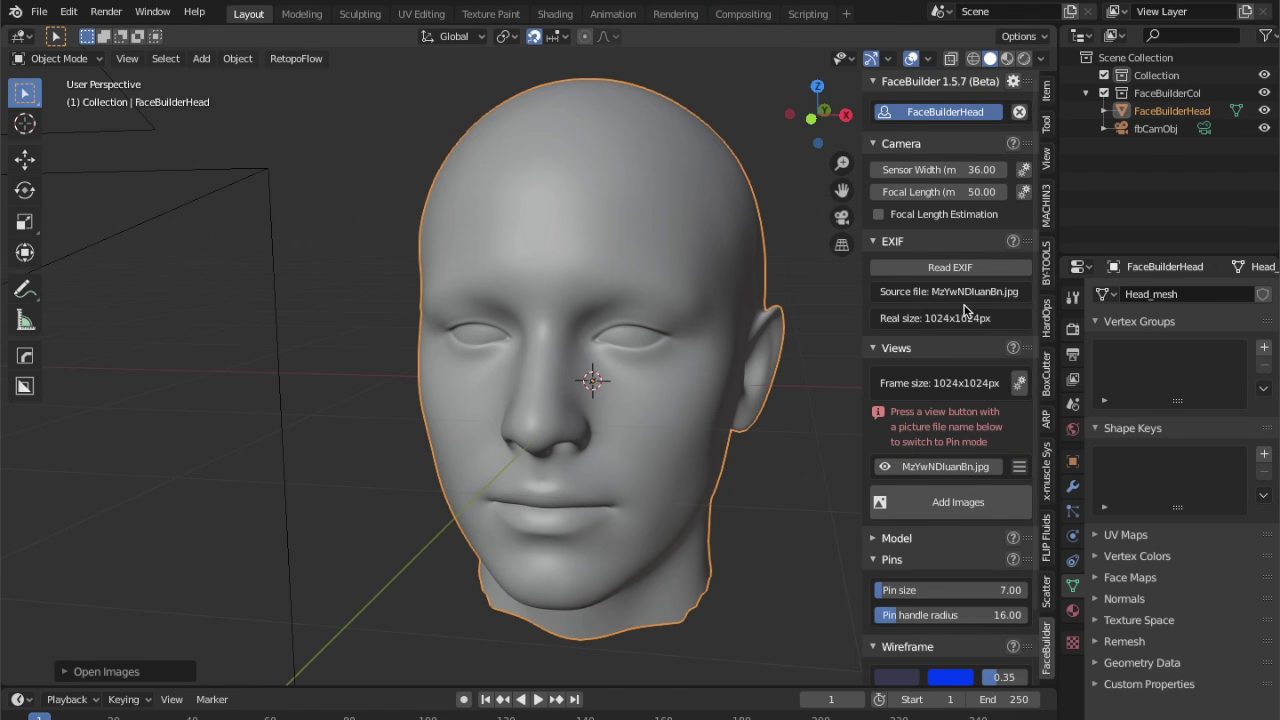
Enter Pin mode on the photo and pin the nose tip and forehead
{"action": "left_click", "coordinate": [944, 466]}
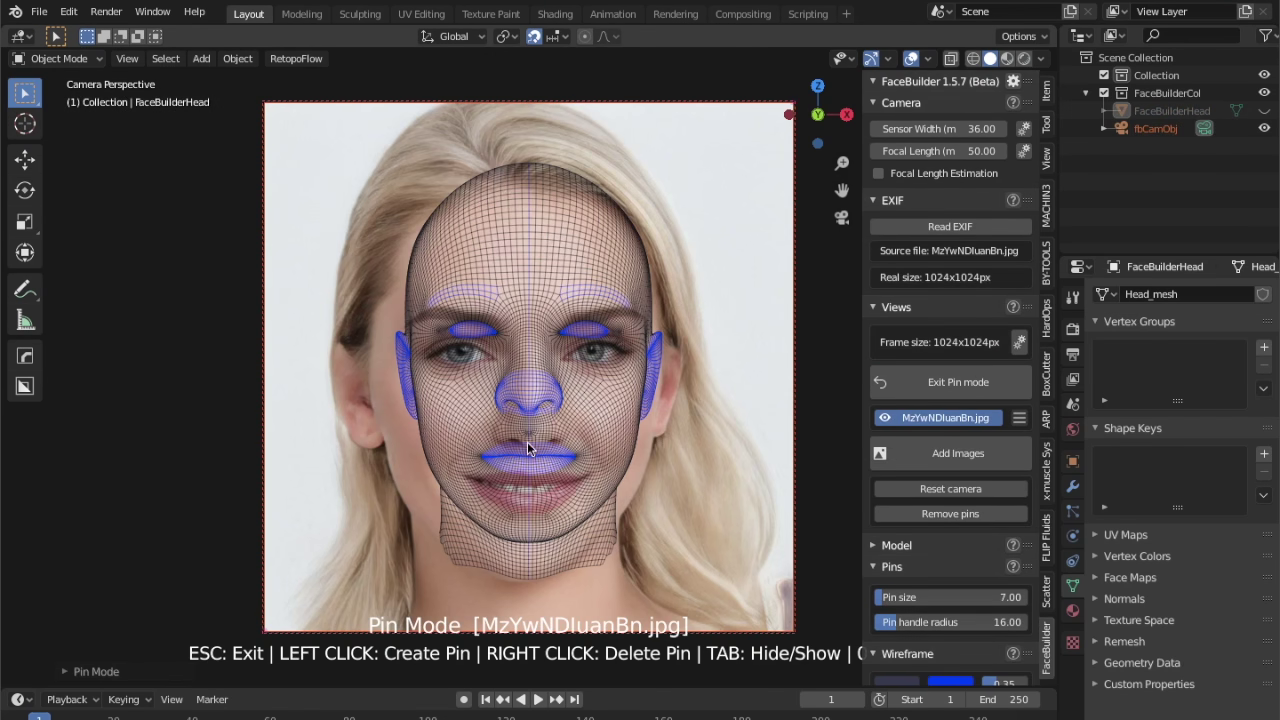
{"action": "left_click_drag", "start_coordinate": [529, 416], "coordinate": [531, 447]}
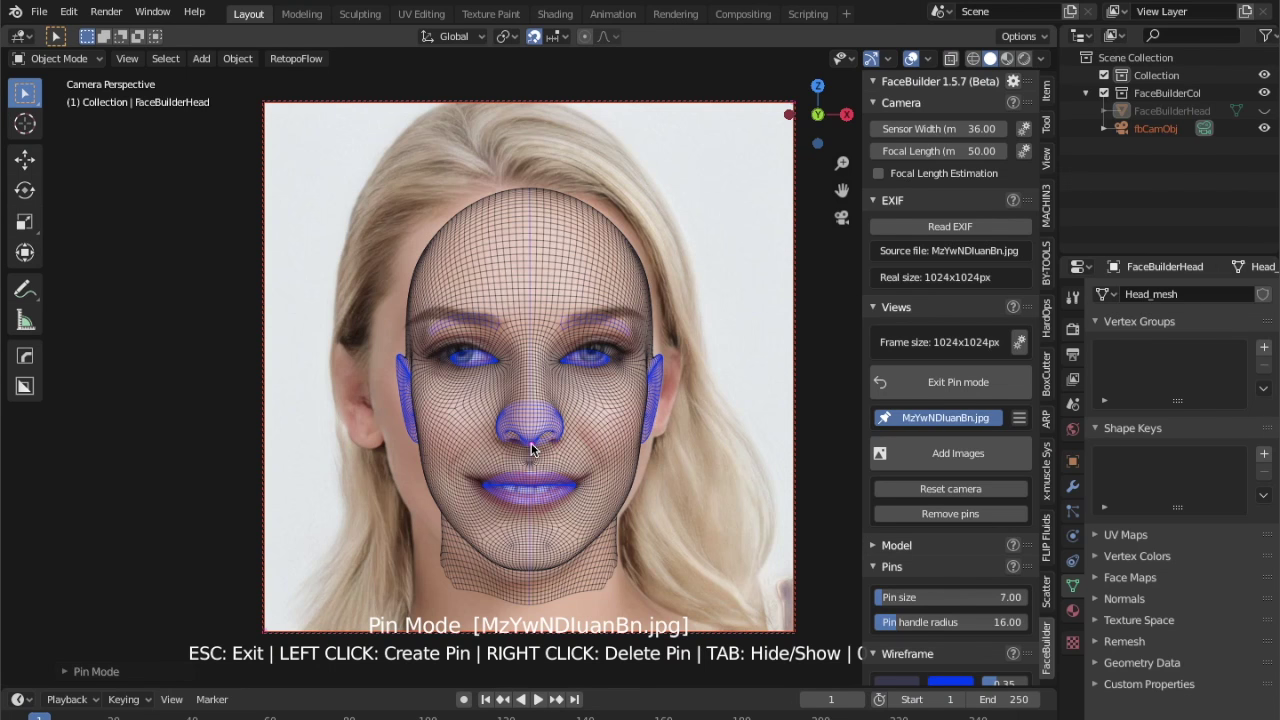
{"action": "left_click_drag", "start_coordinate": [529, 253], "coordinate": [529, 224]}
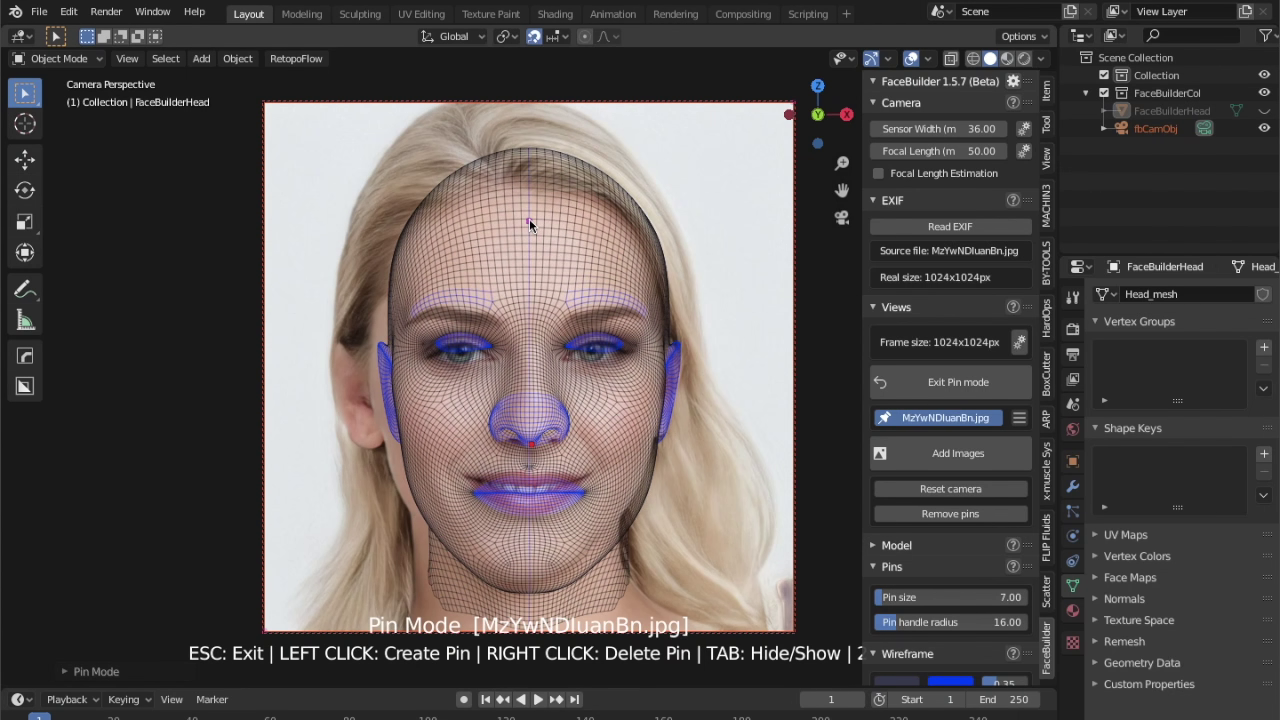
{"action": "left_click_drag", "start_coordinate": [530, 224], "coordinate": [528, 225]}
{"action": "left_click_drag", "start_coordinate": [531, 452], "coordinate": [532, 444]}
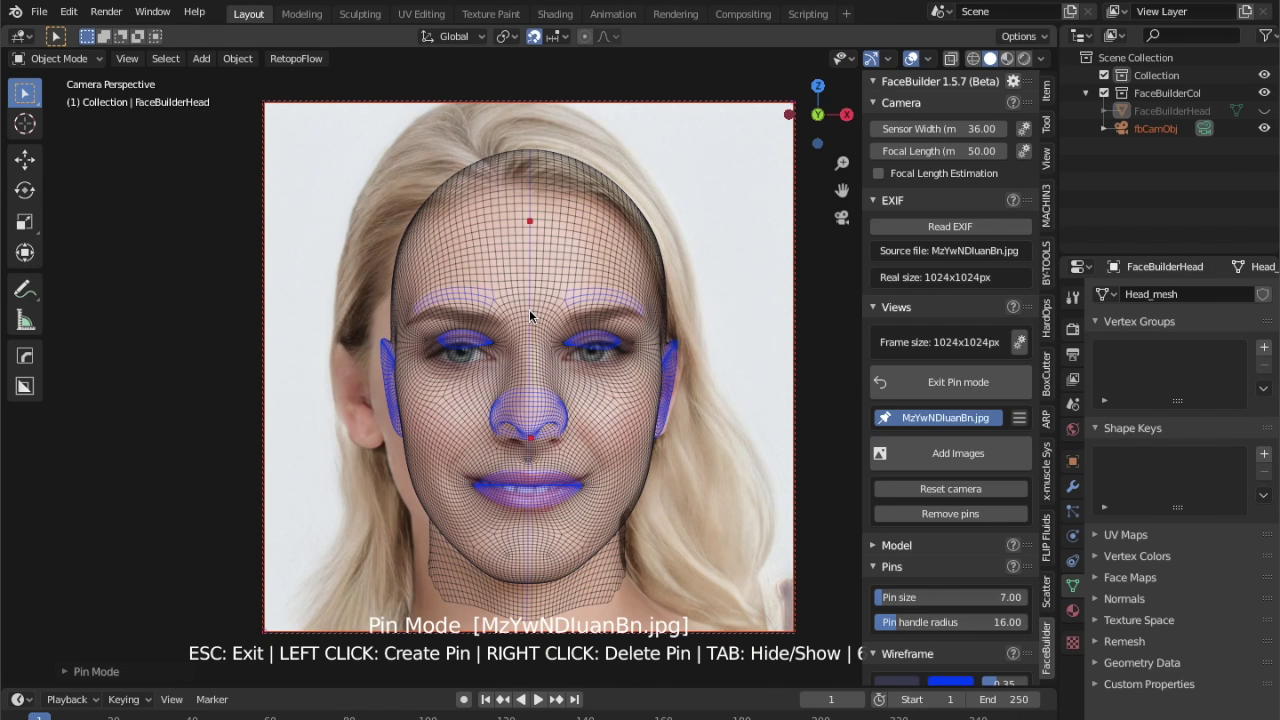
Rotate the mesh to the face, then pin the right ear, jaw, chin and mouth corner
{"action": "left_click_drag", "start_coordinate": [390, 374], "coordinate": [346, 373]}
{"action": "left_click_drag", "start_coordinate": [640, 376], "coordinate": [670, 376]}
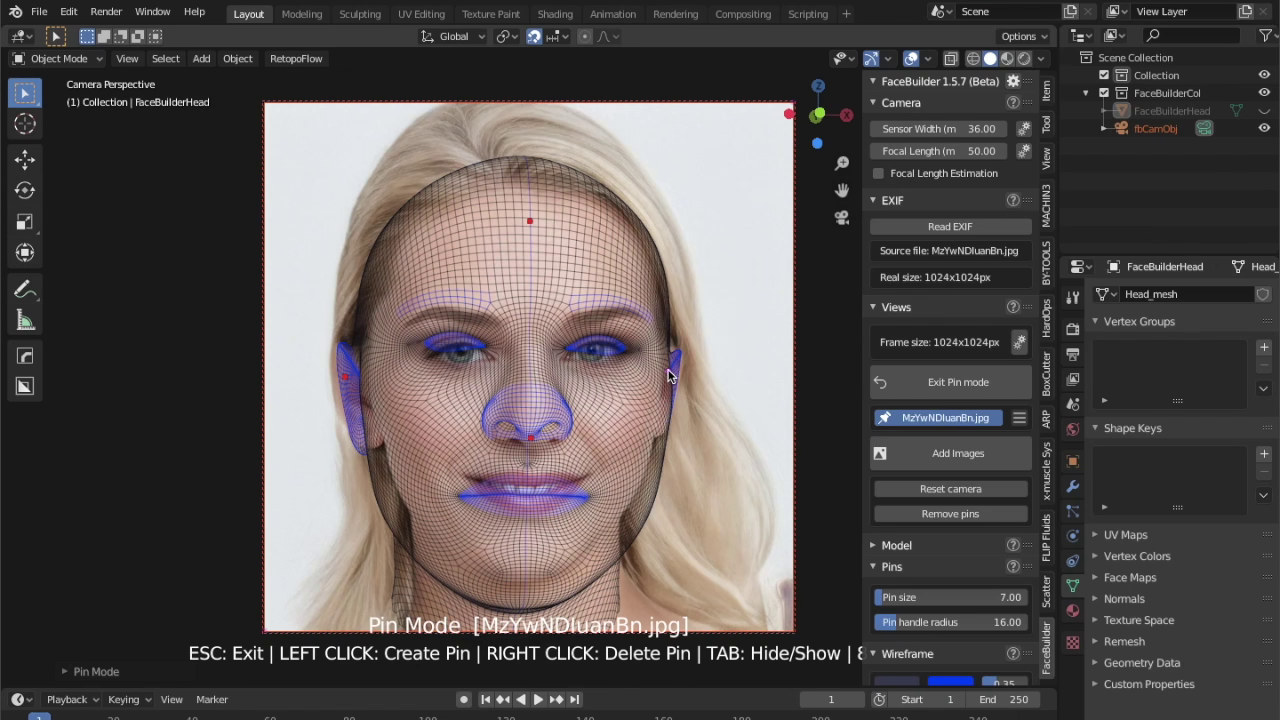
{"action": "left_click_drag", "start_coordinate": [668, 372], "coordinate": [666, 370]}
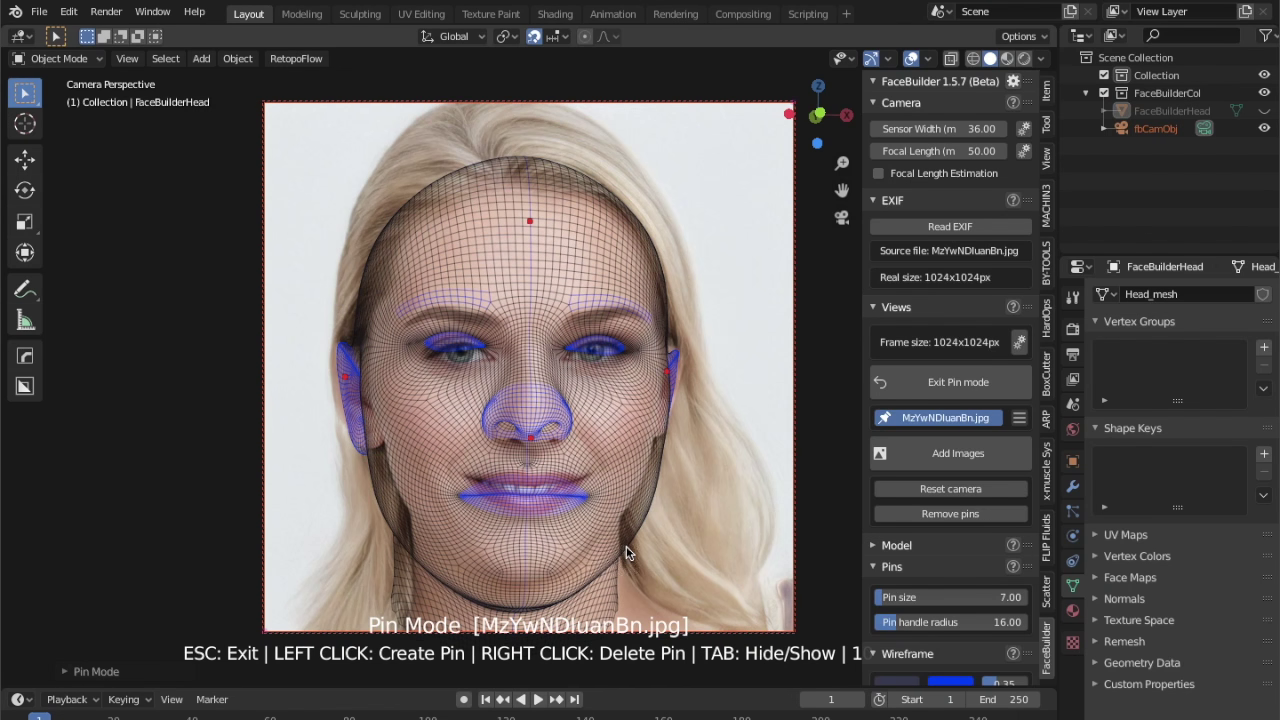
{"action": "left_click_drag", "start_coordinate": [622, 547], "coordinate": [592, 530]}
{"action": "left_click_drag", "start_coordinate": [390, 492], "coordinate": [401, 492]}
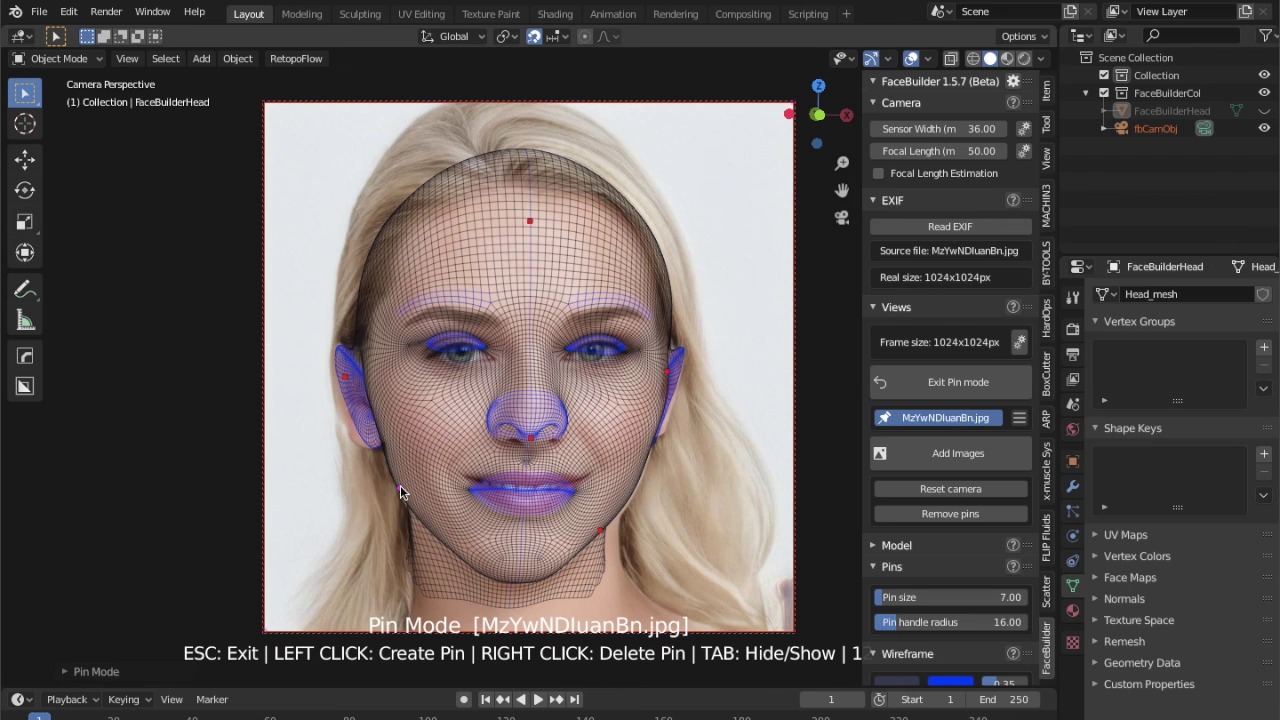
{"action": "left_click_drag", "start_coordinate": [530, 420], "coordinate": [531, 437]}
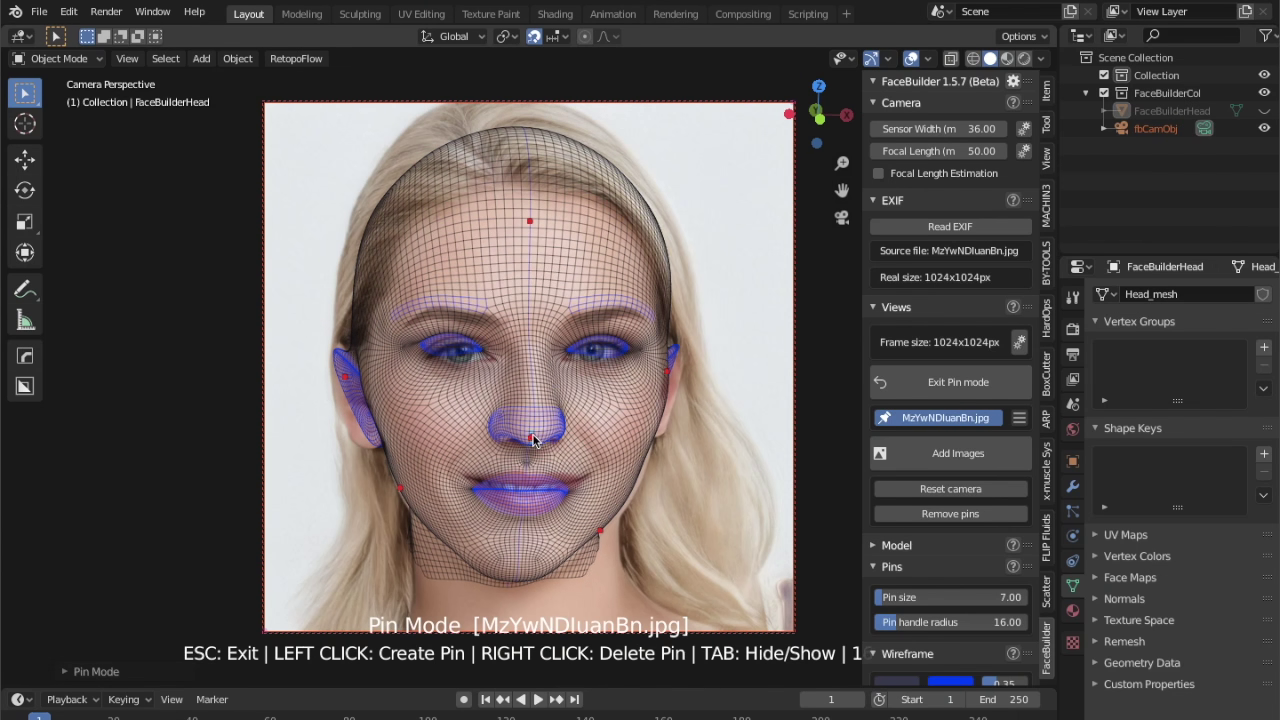
{"action": "left_click_drag", "start_coordinate": [570, 497], "coordinate": [586, 483]}
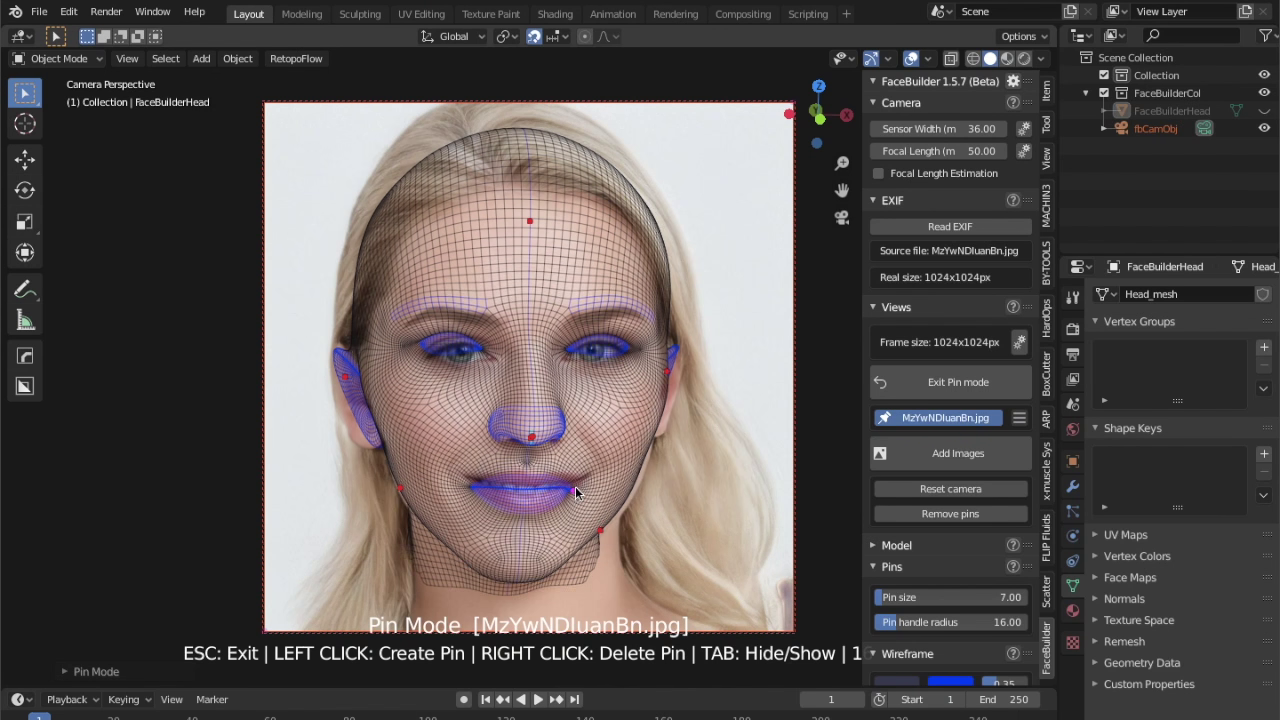
{"action": "left_click_drag", "start_coordinate": [586, 483], "coordinate": [588, 482]}
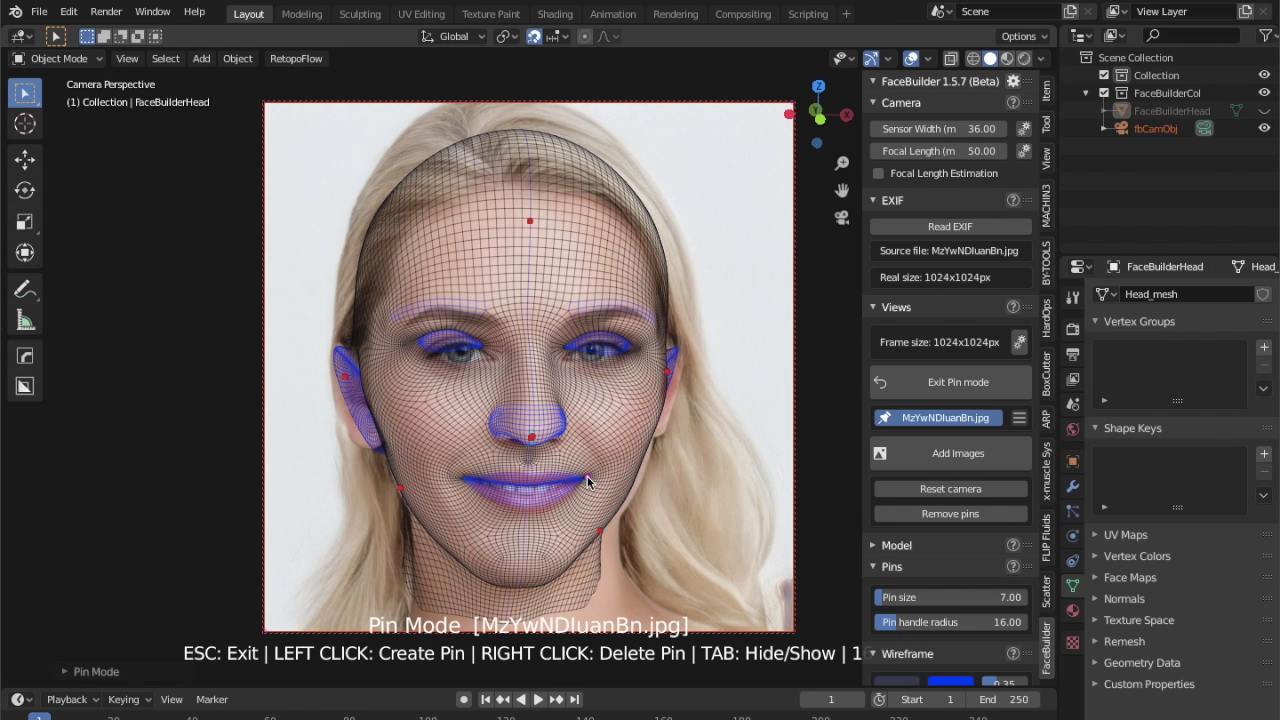
Pin the lip centre and the inner and outer corners of both eyes
{"action": "left_click", "coordinate": [528, 480]}
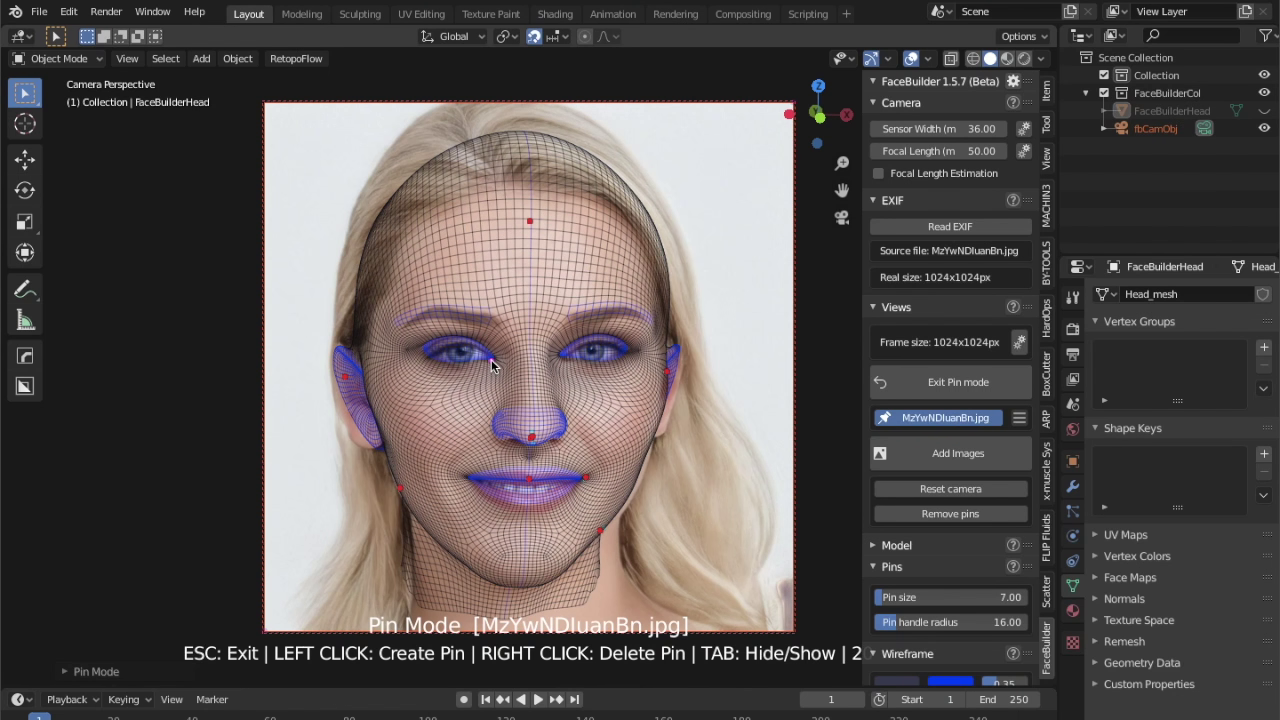
{"action": "left_click", "coordinate": [491, 363]}
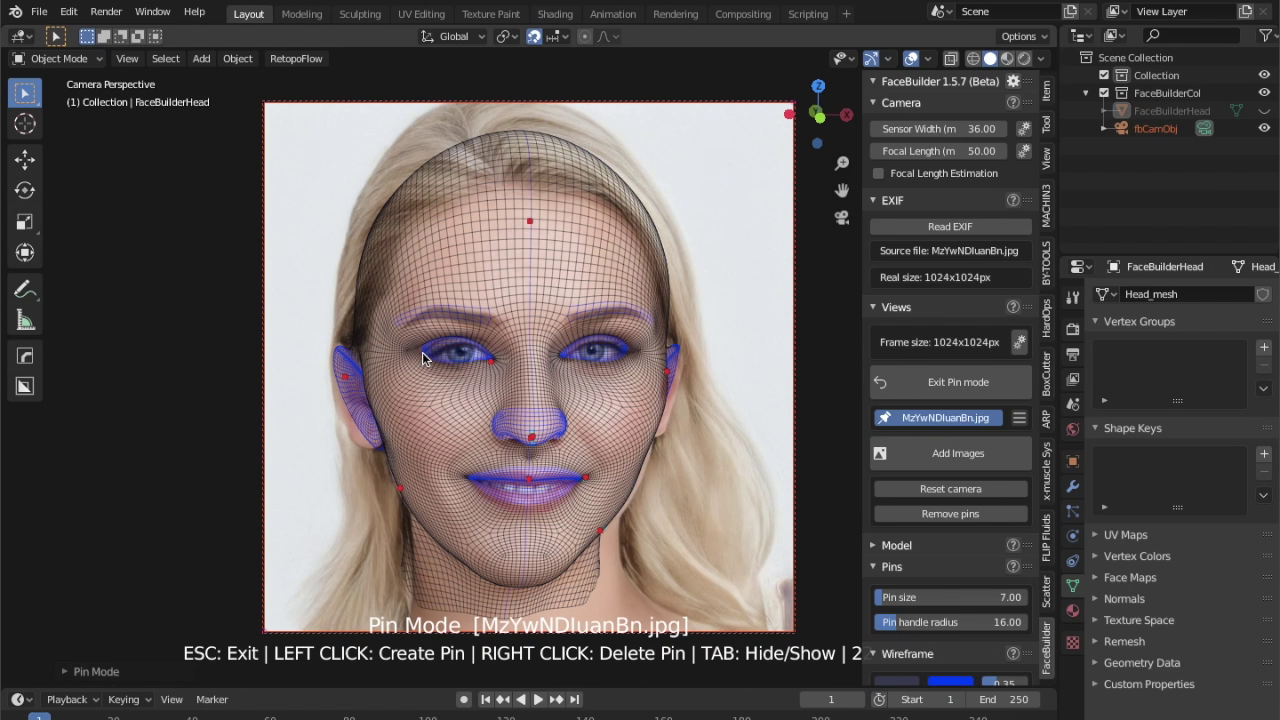
{"action": "left_click_drag", "start_coordinate": [423, 352], "coordinate": [437, 358]}
{"action": "left_click_drag", "start_coordinate": [563, 363], "coordinate": [572, 366]}
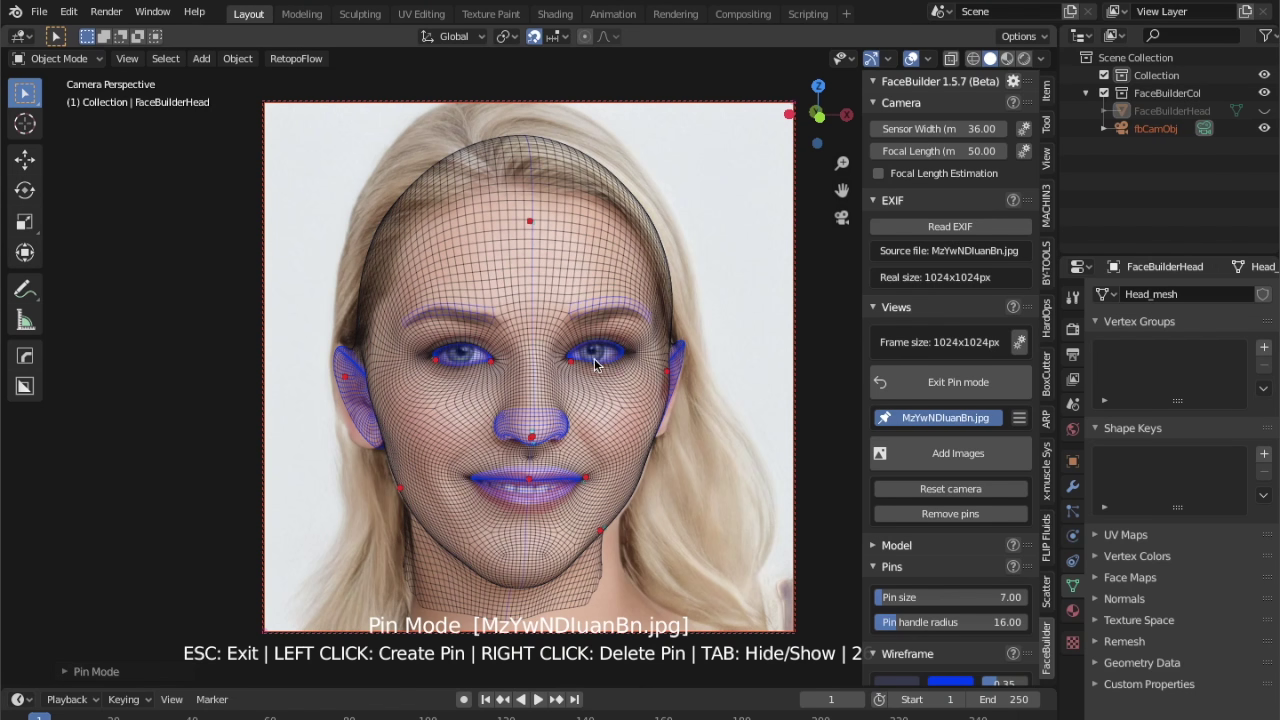
{"action": "left_click_drag", "start_coordinate": [620, 358], "coordinate": [624, 360]}
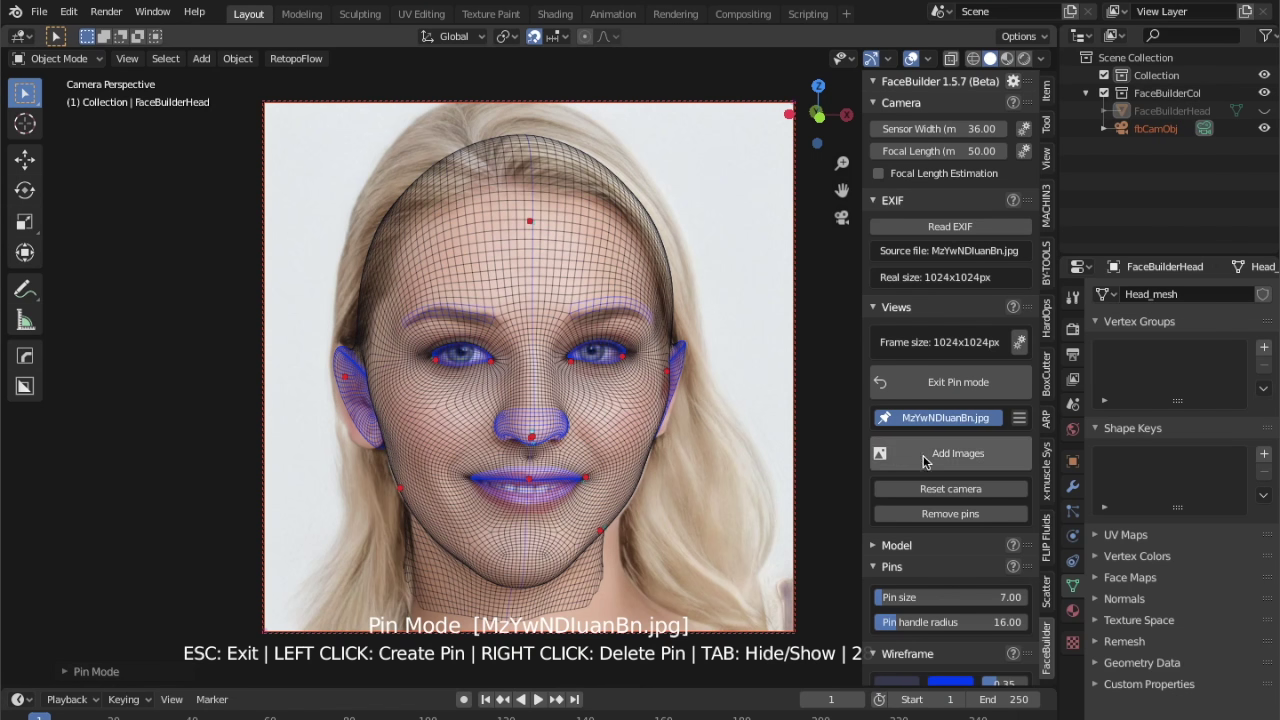
{"action": "scroll", "coordinate": [942, 488], "scroll_direction": "down", "scroll_amount": 2}
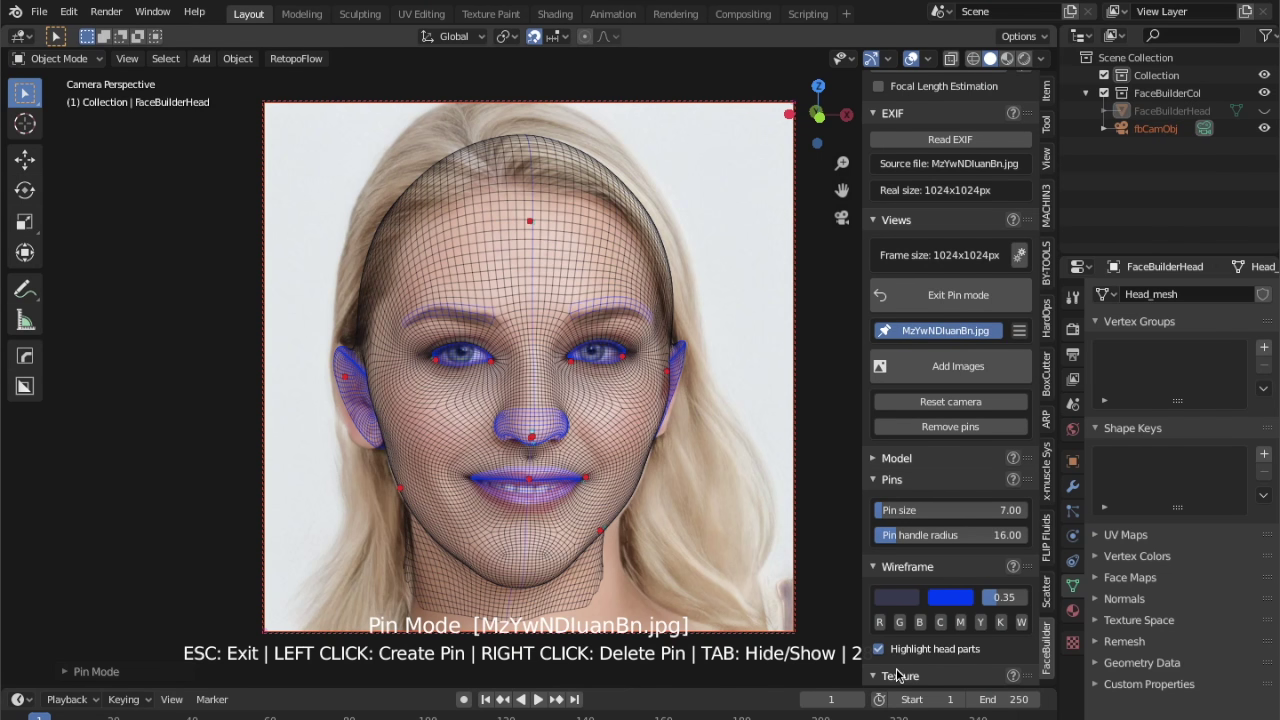
Create a 2048×2048 Butterfly-UV texture from the pinned MzYwNDluanBn.jpg photo
{"action": "scroll", "coordinate": [897, 676], "scroll_direction": "down", "scroll_amount": 7}
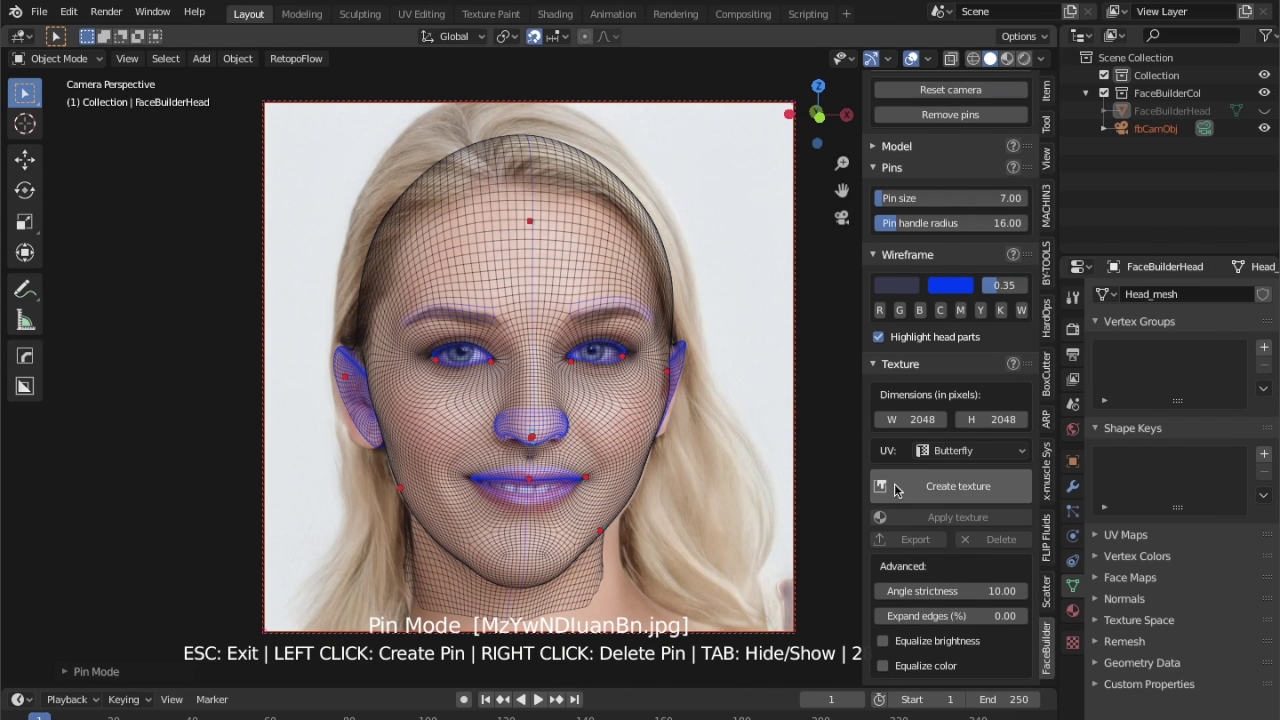
{"action": "left_click", "coordinate": [948, 490]}
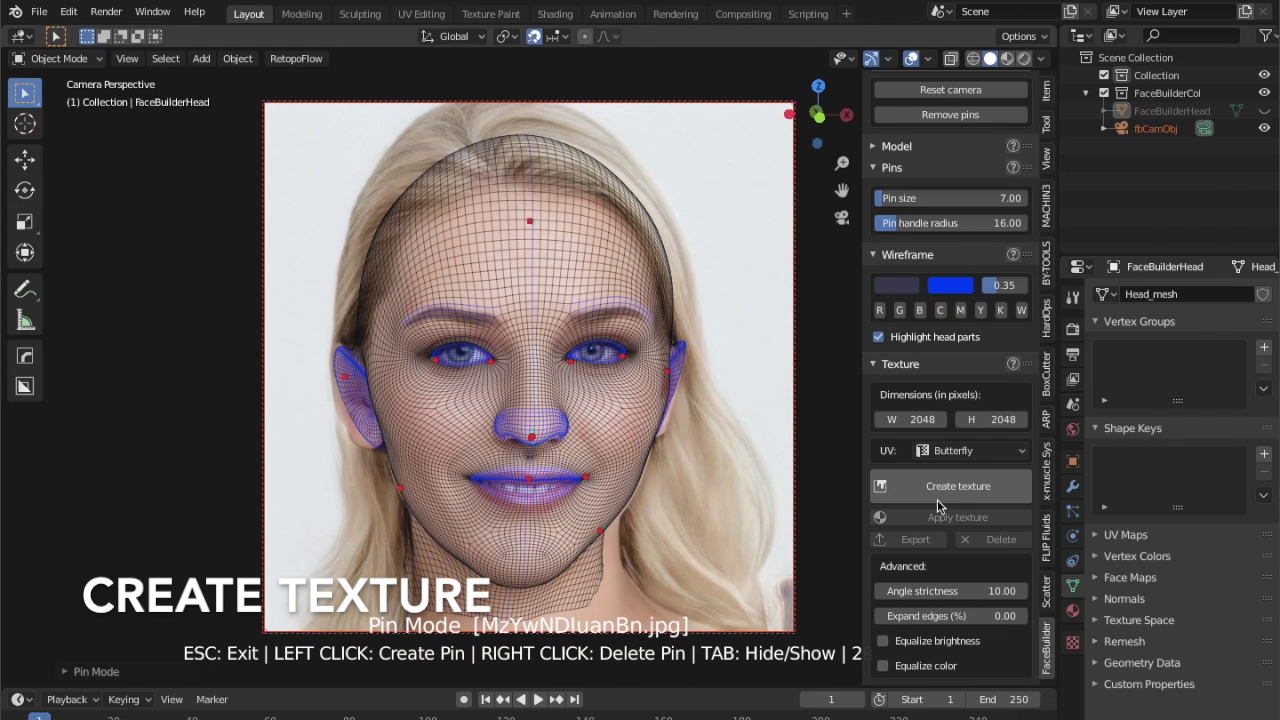
{"action": "left_click", "coordinate": [952, 486]}
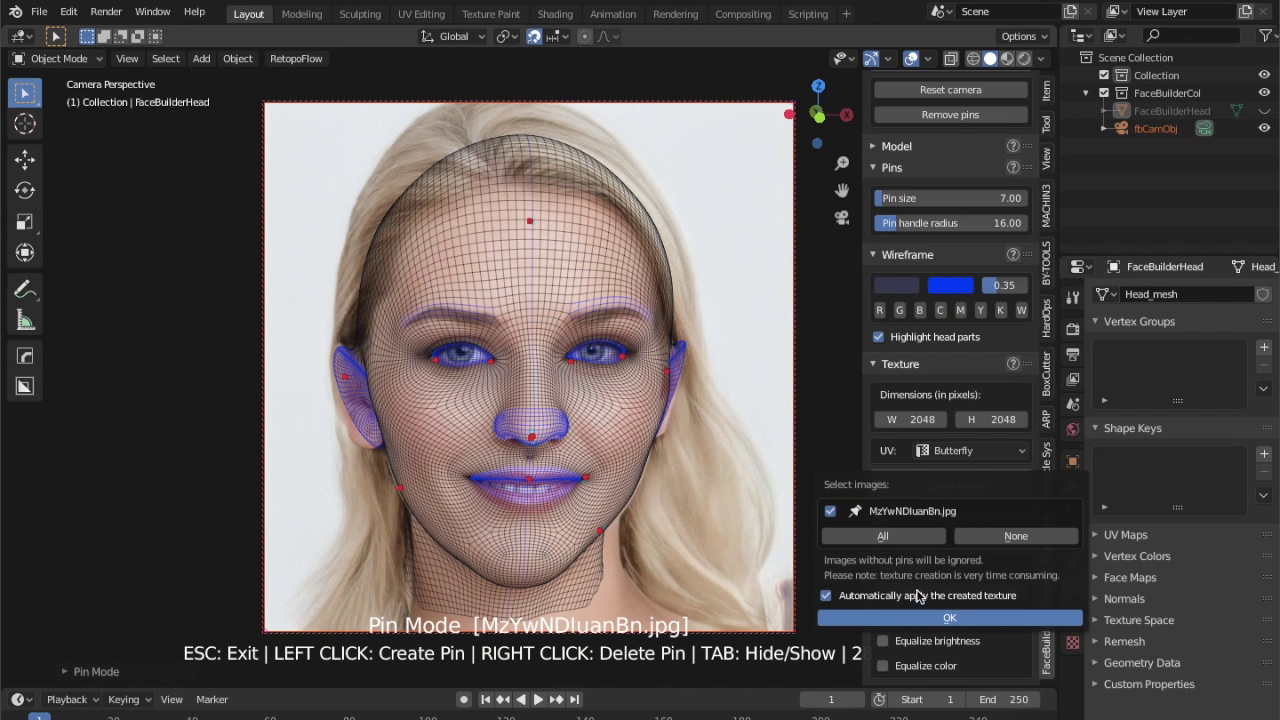
{"action": "key", "text": "Return"}
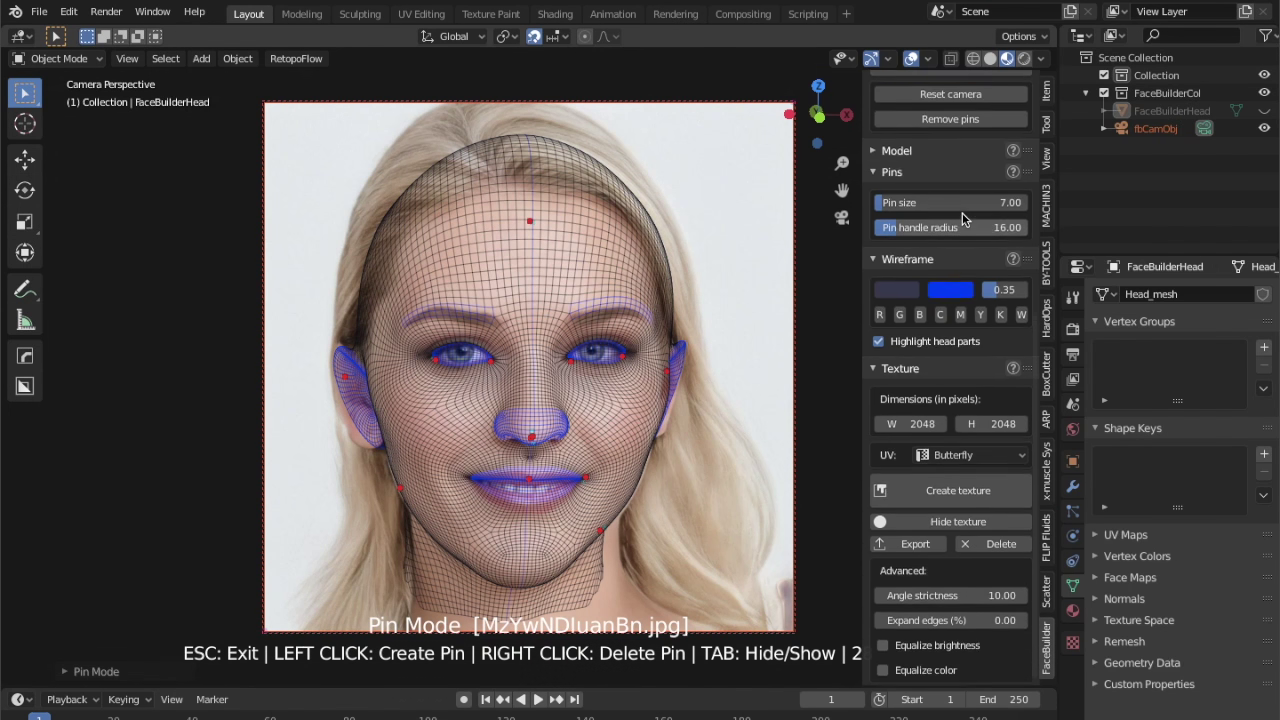
{"action": "scroll", "coordinate": [962, 212], "scroll_direction": "up", "scroll_amount": 6}
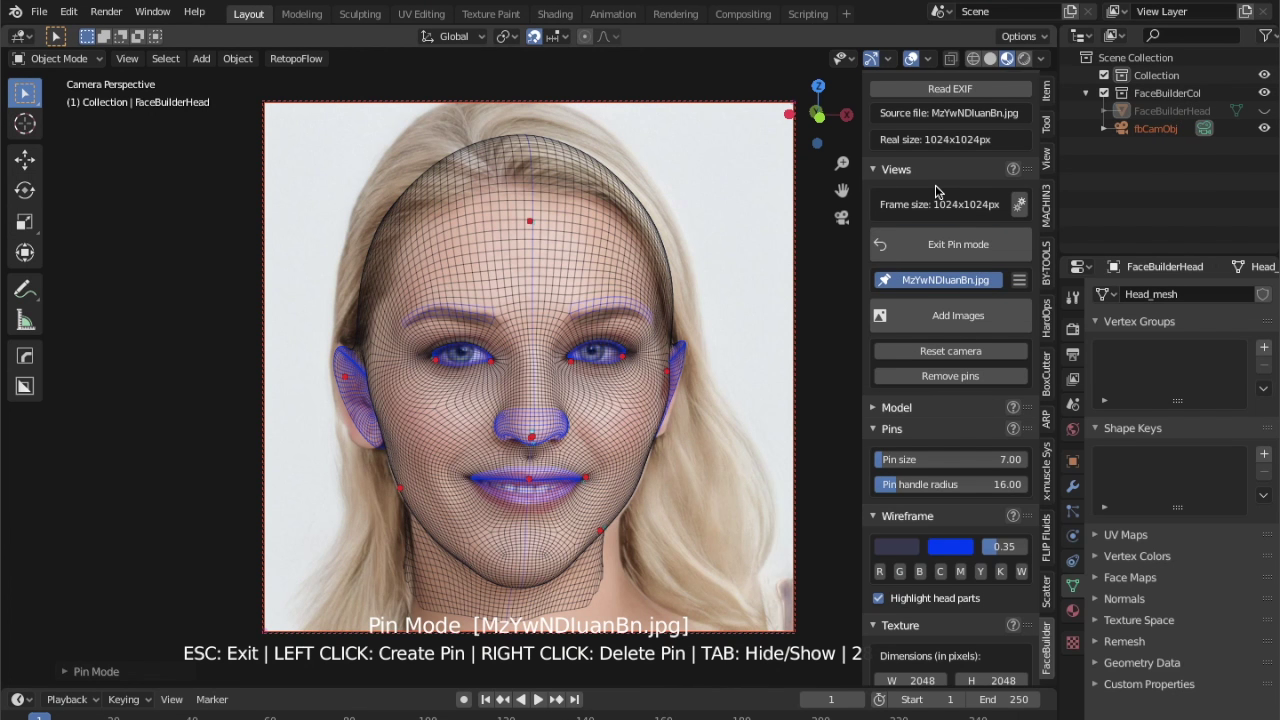
{"action": "scroll", "coordinate": [938, 192], "scroll_direction": "up", "scroll_amount": 3}
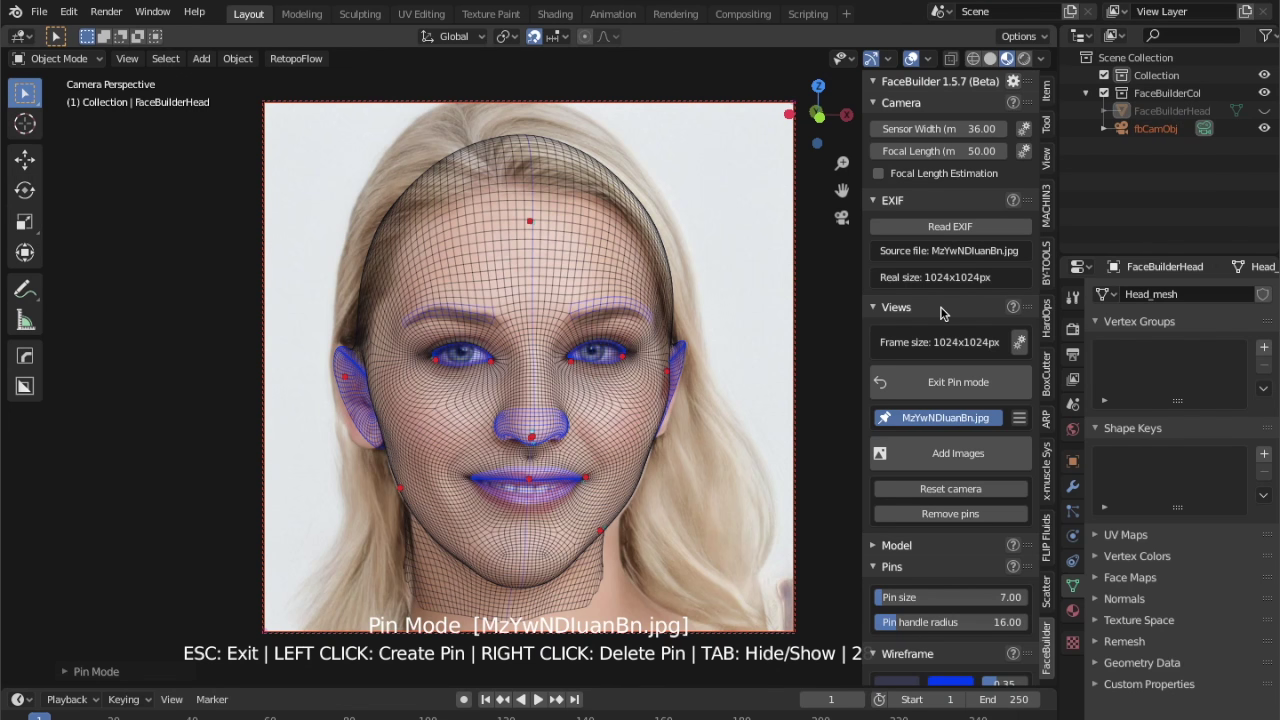
{"action": "scroll", "coordinate": [938, 348], "scroll_direction": "down", "scroll_amount": 5}
{"action": "scroll", "coordinate": [938, 330], "scroll_direction": "up", "scroll_amount": 2}
{"action": "scroll", "coordinate": [938, 330], "scroll_direction": "up", "scroll_amount": 2}
{"action": "scroll", "coordinate": [940, 325], "scroll_direction": "up", "scroll_amount": 2}
{"action": "scroll", "coordinate": [940, 305], "scroll_direction": "up", "scroll_amount": 1}
Exit Pin mode, hide fbCamObj, and orbit to a three-quarter view showing black edge gaps
{"action": "left_click", "coordinate": [938, 382]}
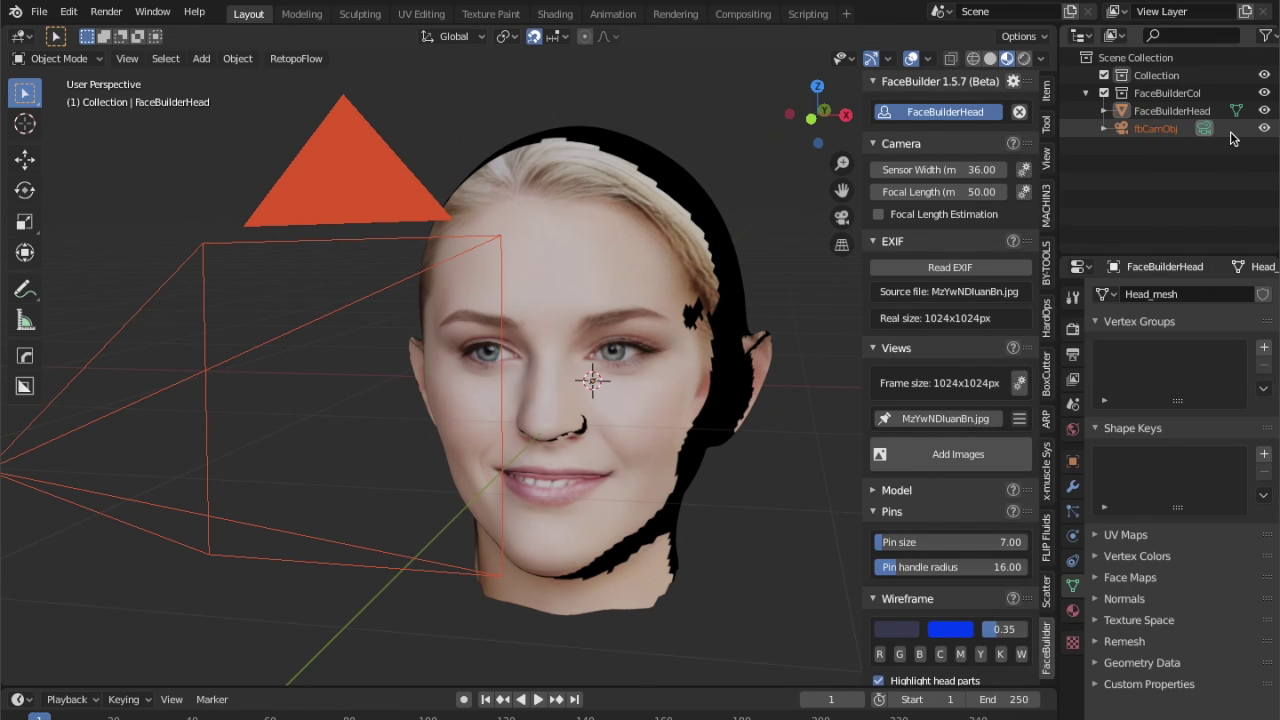
{"action": "left_click", "coordinate": [1264, 128]}
{"action": "mouse_move", "coordinate": [720, 345]}
{"action": "middle_mouse_down"}
{"action": "mouse_move", "coordinate": [830, 345]}
{"action": "mouse_move", "coordinate": [593, 347]}
{"action": "mouse_move", "coordinate": [770, 342]}
{"action": "middle_mouse_up"}
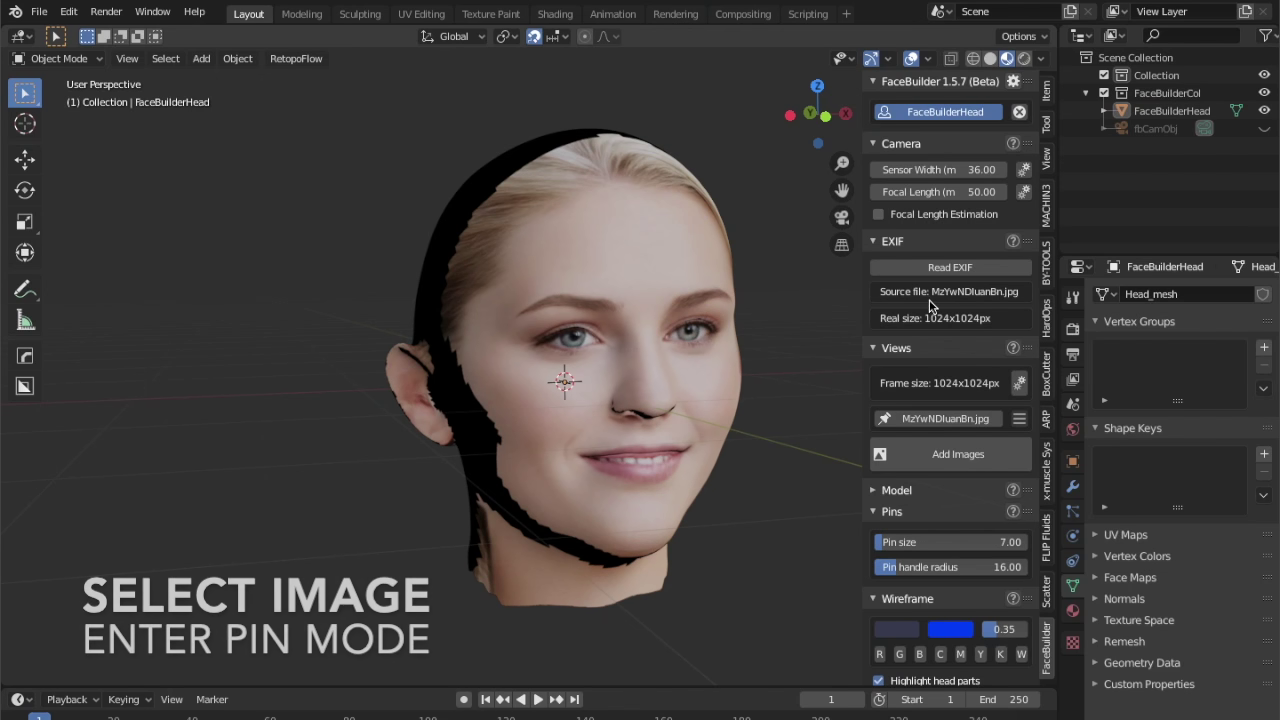
Set Advanced Expand edges to 100% and recreate the texture from the photo
{"action": "left_click", "coordinate": [933, 421]}
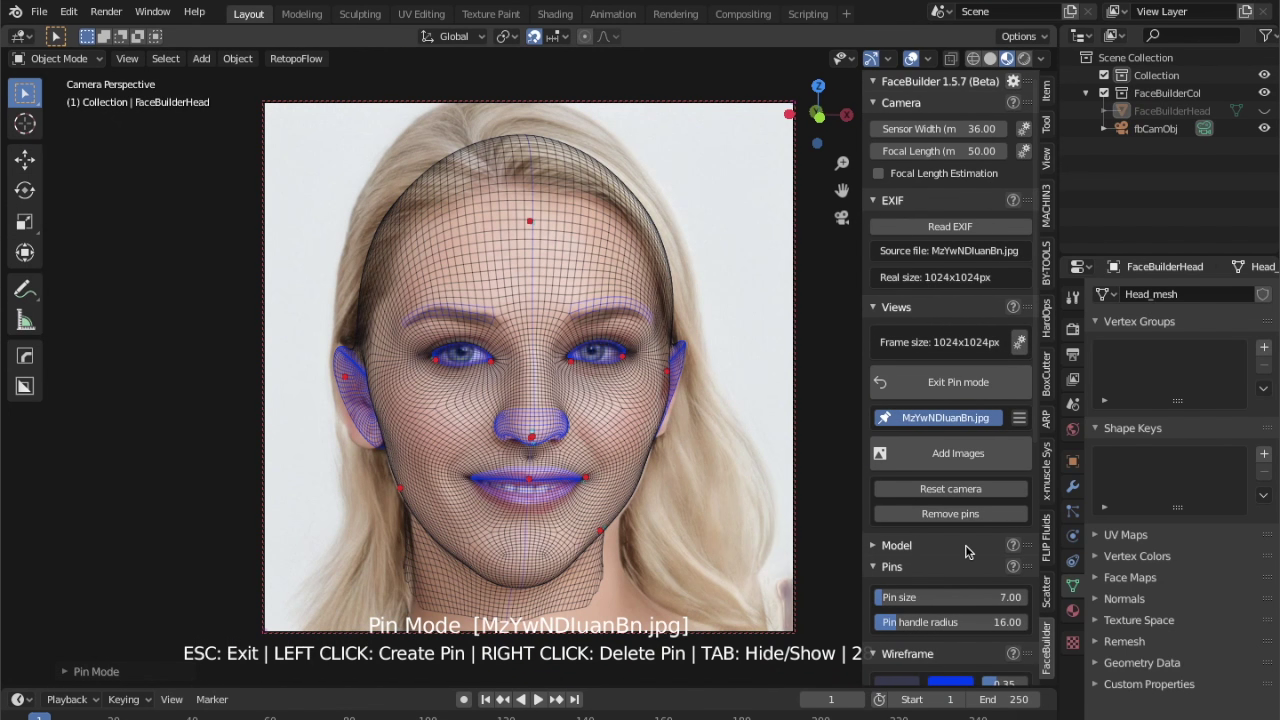
{"action": "scroll", "coordinate": [966, 551], "scroll_direction": "down", "scroll_amount": 5}
{"action": "scroll", "coordinate": [966, 551], "scroll_direction": "down", "scroll_amount": 4}
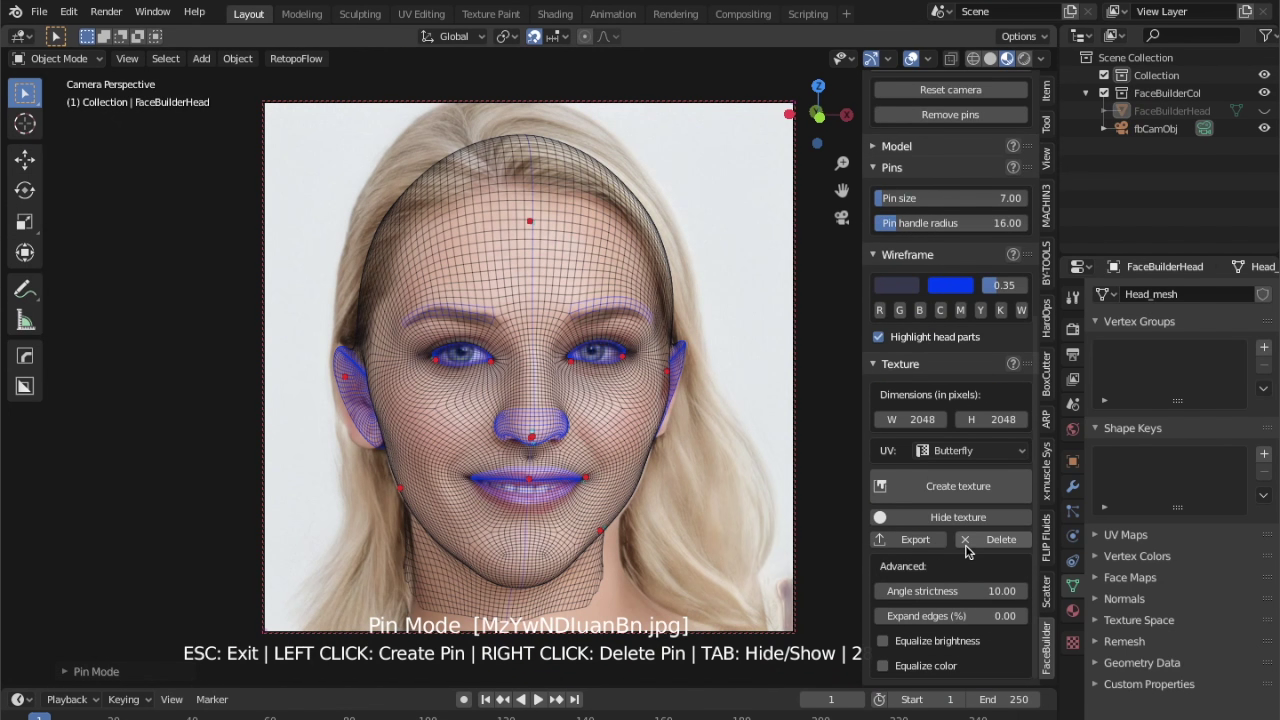
{"action": "left_click", "coordinate": [1000, 615]}
{"action": "type", "text": "10"}
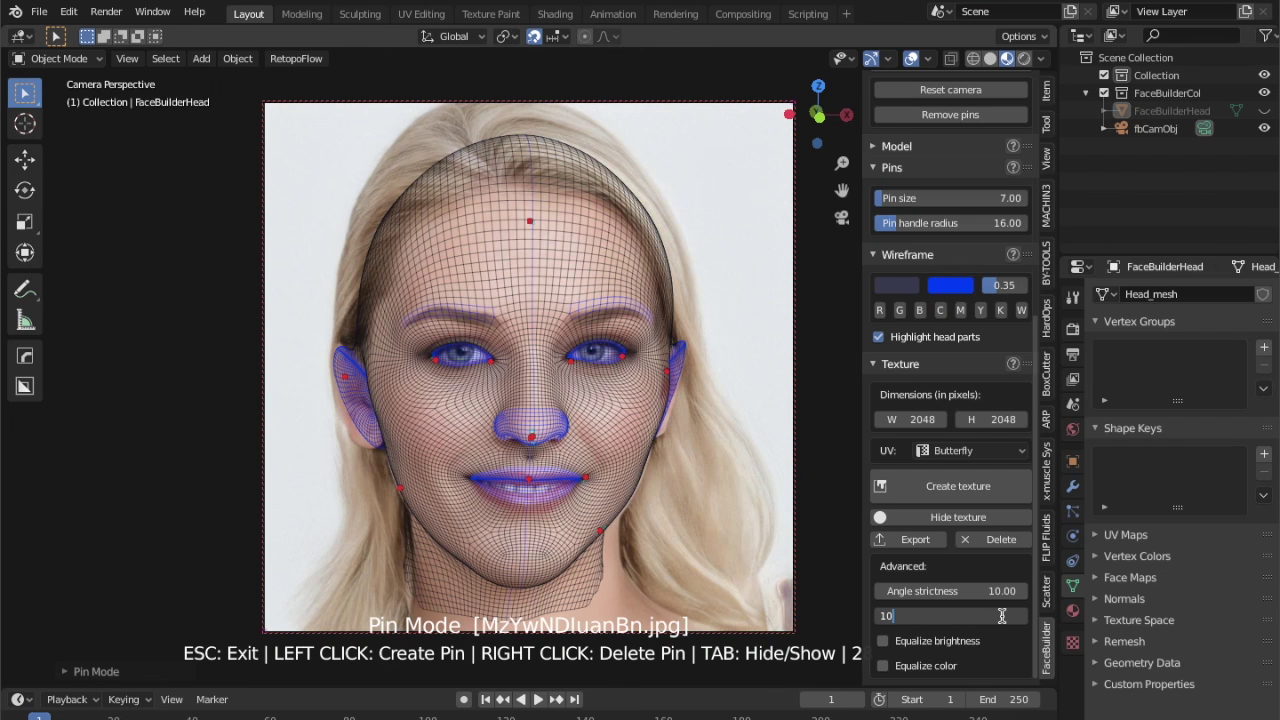
{"action": "type", "text": "100"}
{"action": "key", "text": "Return"}
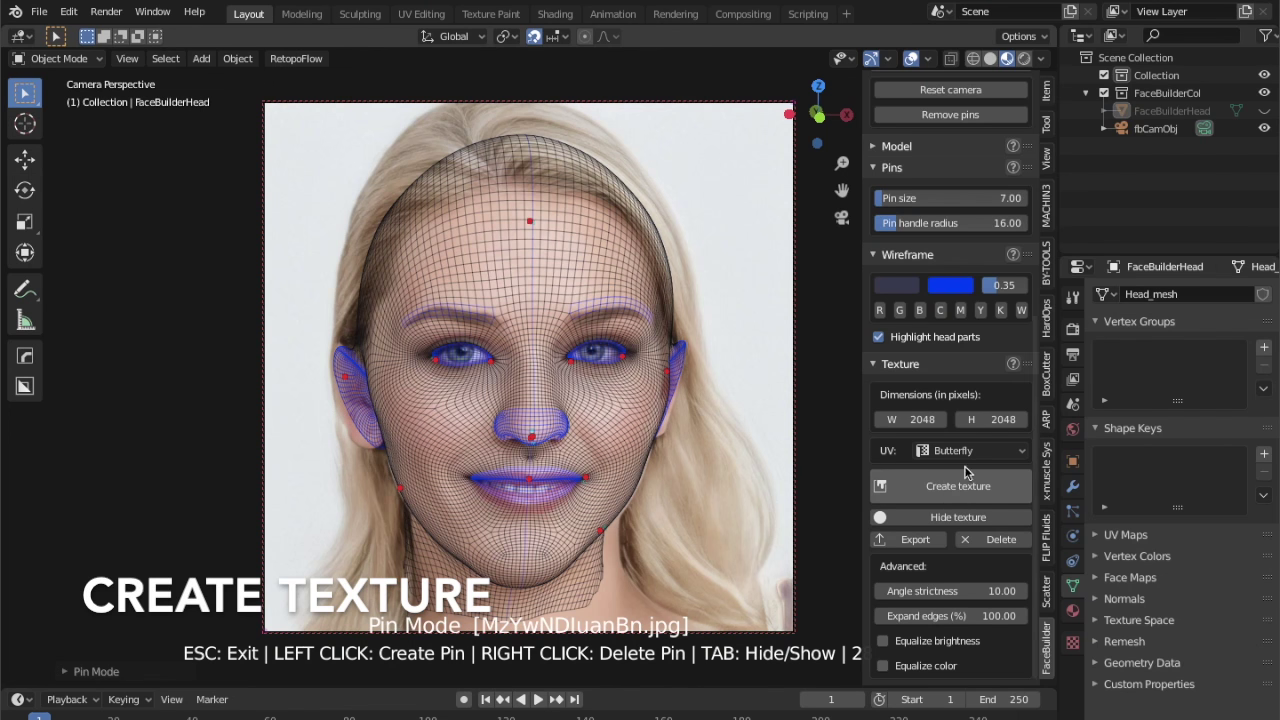
{"action": "left_click", "coordinate": [954, 483]}
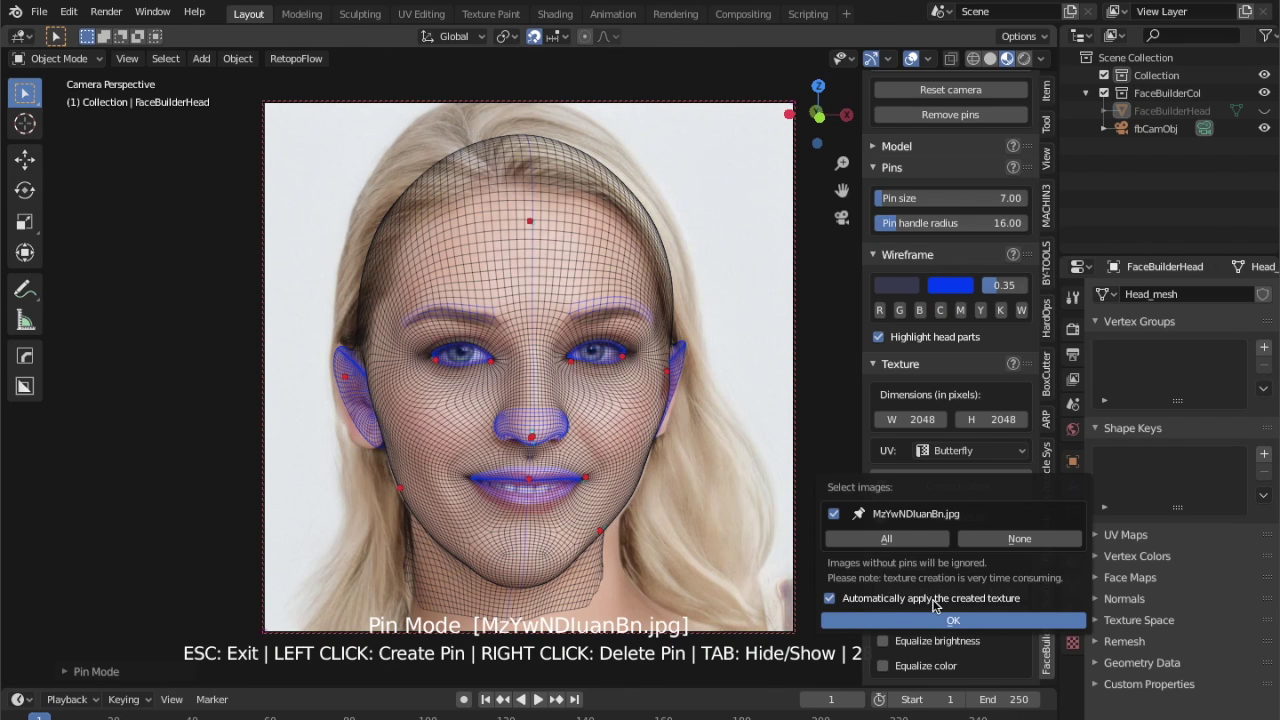
{"action": "key", "text": "Return"}
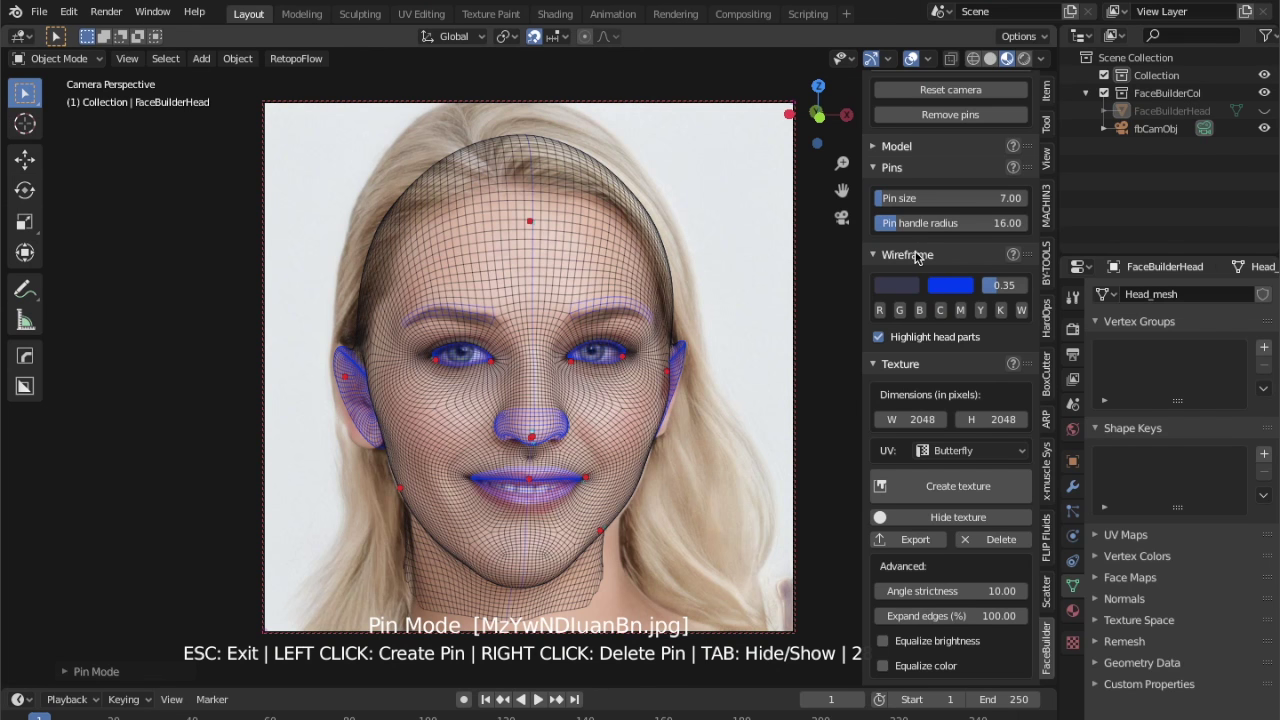
Exit Pin mode, hide fbCamObj, and orbit and zoom to a frontal view of the retextured head
{"action": "scroll", "coordinate": [925, 232], "scroll_direction": "up", "scroll_amount": 3}
{"action": "scroll", "coordinate": [925, 230], "scroll_direction": "up", "scroll_amount": 3}
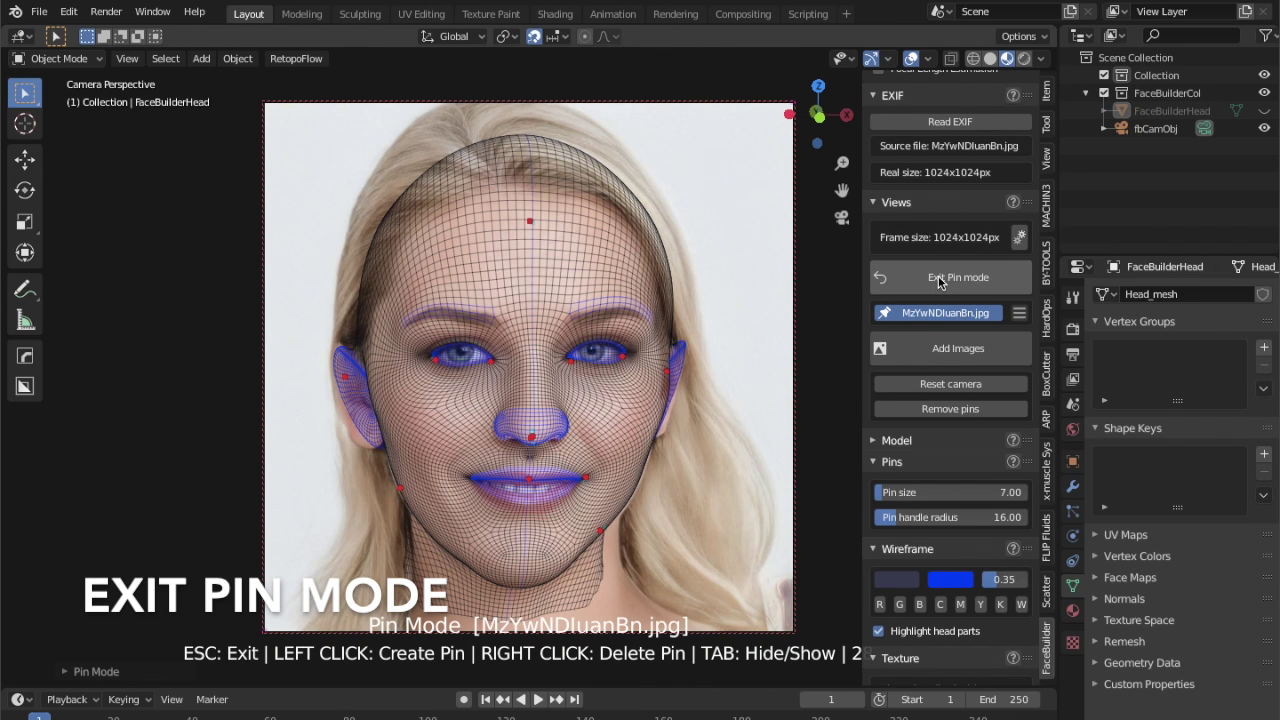
{"action": "left_click", "coordinate": [938, 279]}
{"action": "middle_click_drag", "start_coordinate": [636, 337], "coordinate": [521, 343]}
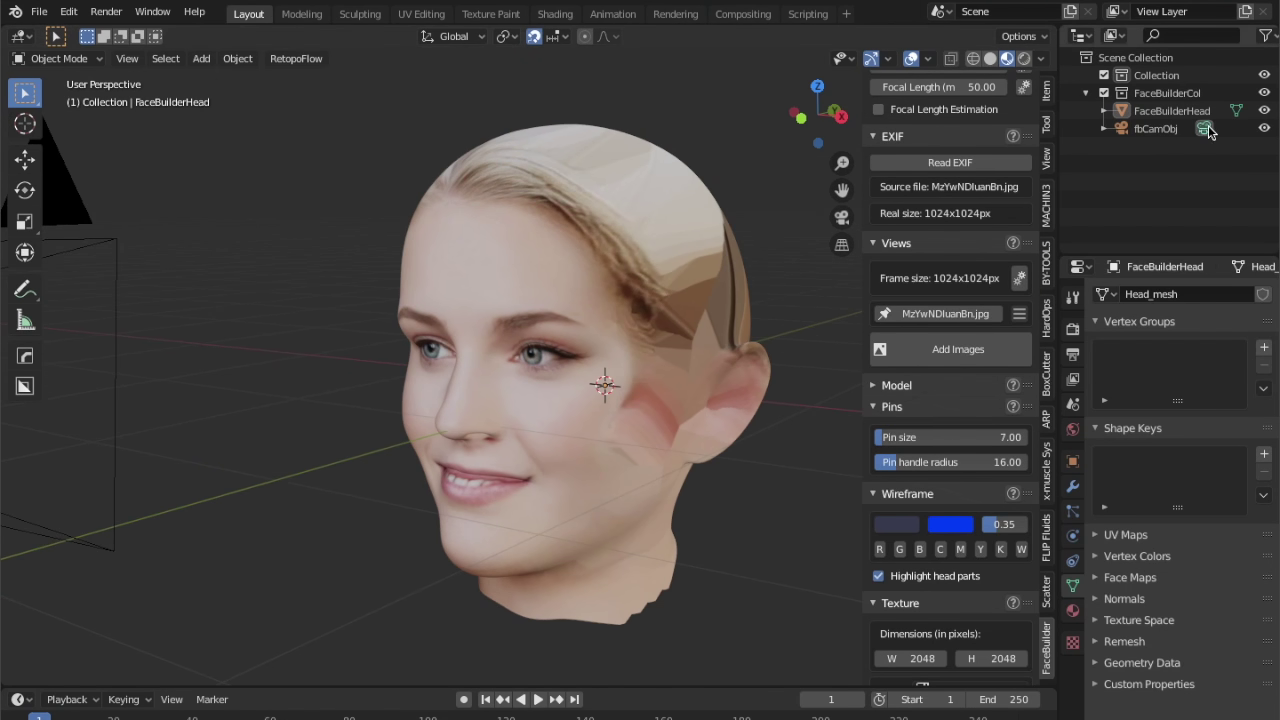
{"action": "left_click", "coordinate": [1265, 130]}
{"action": "mouse_move", "coordinate": [640, 337]}
{"action": "middle_mouse_down"}
{"action": "mouse_move", "coordinate": [785, 342]}
{"action": "mouse_move", "coordinate": [657, 349]}
{"action": "mouse_move", "coordinate": [592, 340]}
{"action": "mouse_move", "coordinate": [693, 328]}
{"action": "mouse_move", "coordinate": [554, 322]}
{"action": "mouse_move", "coordinate": [709, 326]}
{"action": "mouse_move", "coordinate": [650, 300]}
{"action": "middle_mouse_up"}
{"action": "scroll", "coordinate": [686, 323], "scroll_direction": "up", "scroll_amount": 2}
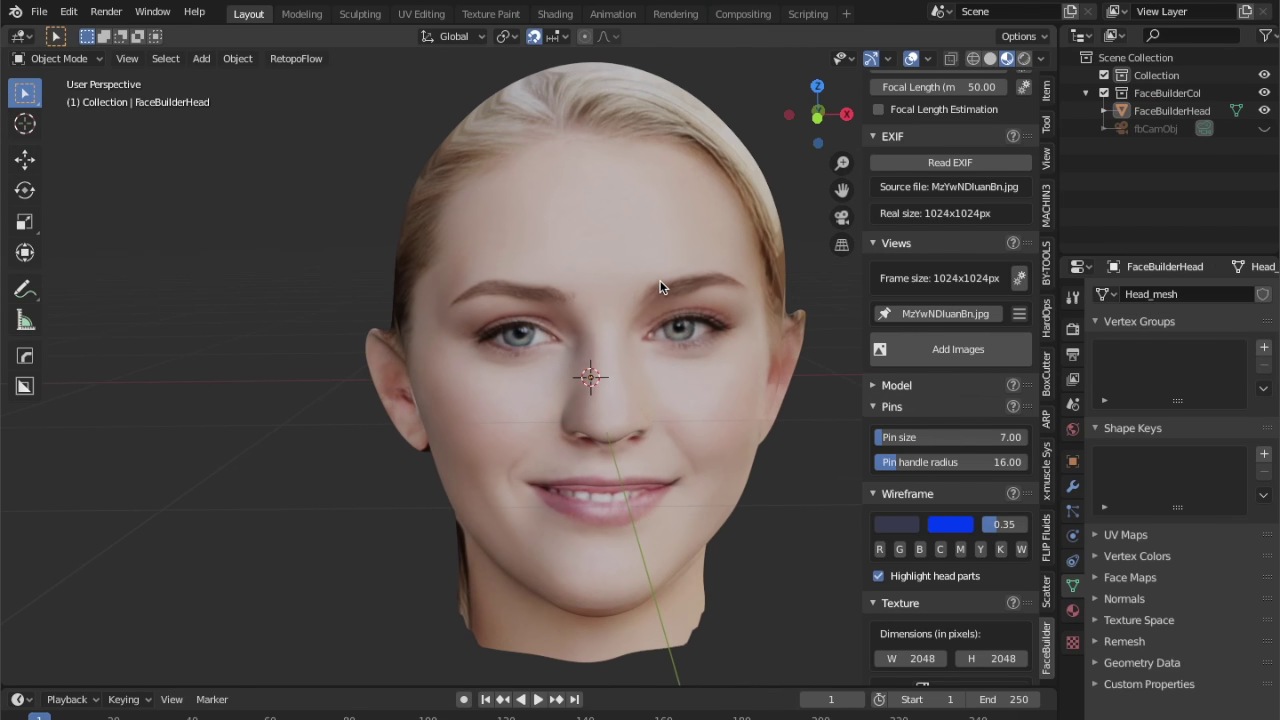
{"action": "key", "text": "super+Tab"}
{"action": "key", "text": "super+Tab"}
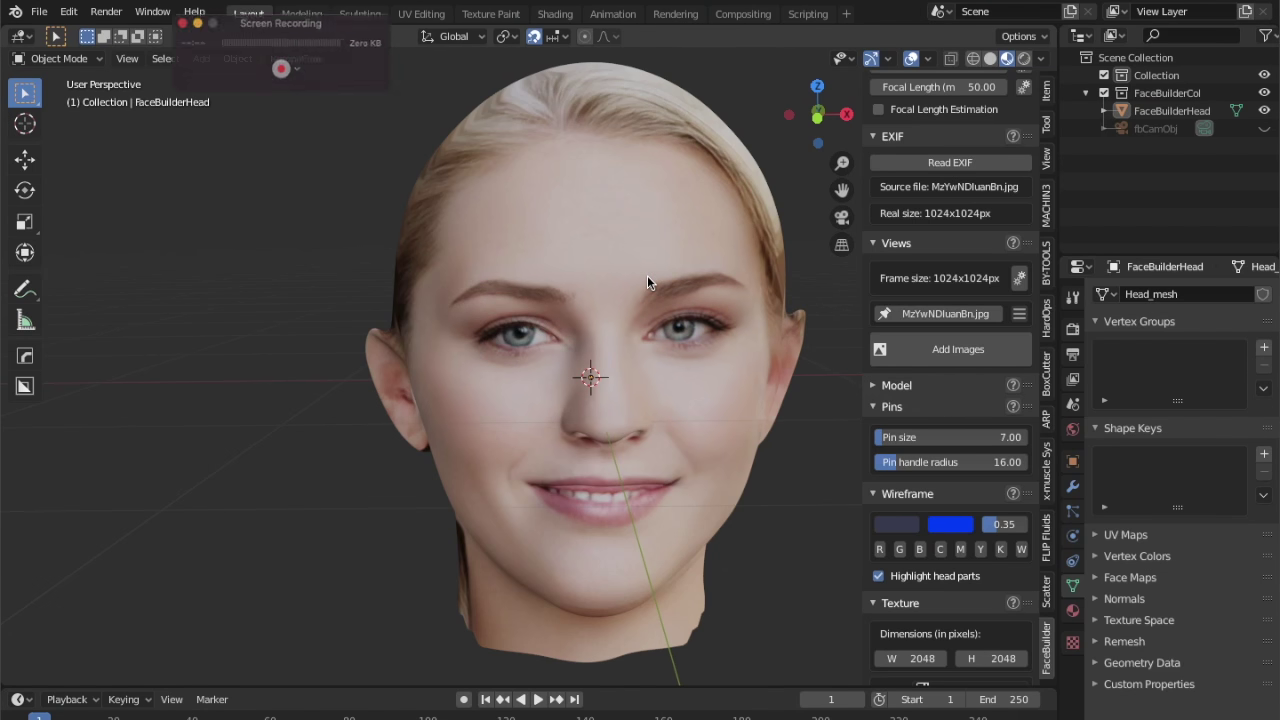